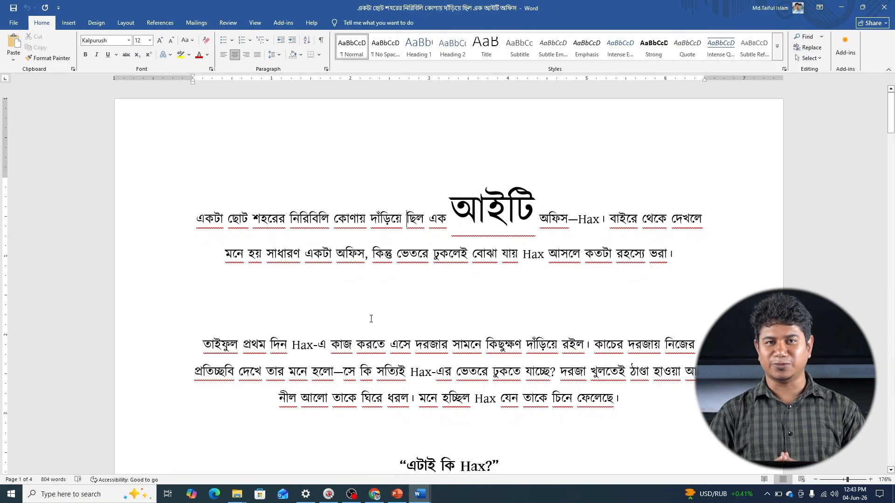
Outline the header and footer commands in red on a temporary screen capture
click(74, 23)
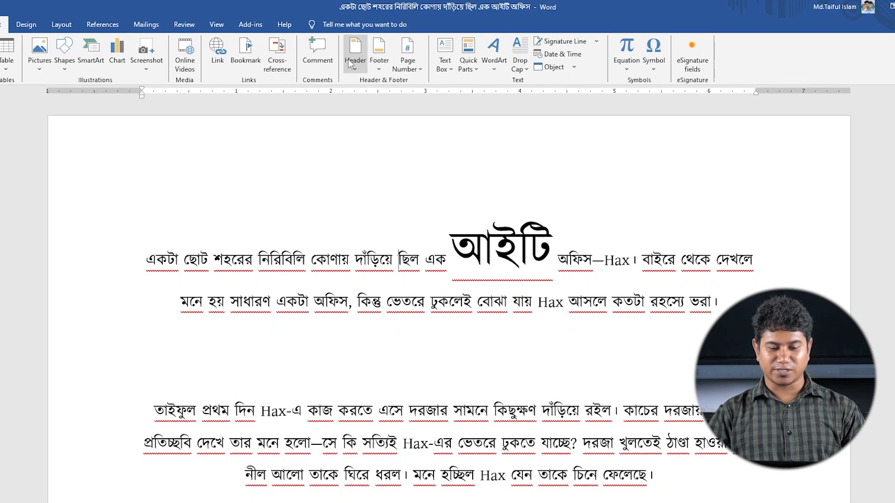
key(Print)
mouse_move(0, 3)
mouse_down()
mouse_move(777, 291)
mouse_move(795, 363)
mouse_up()
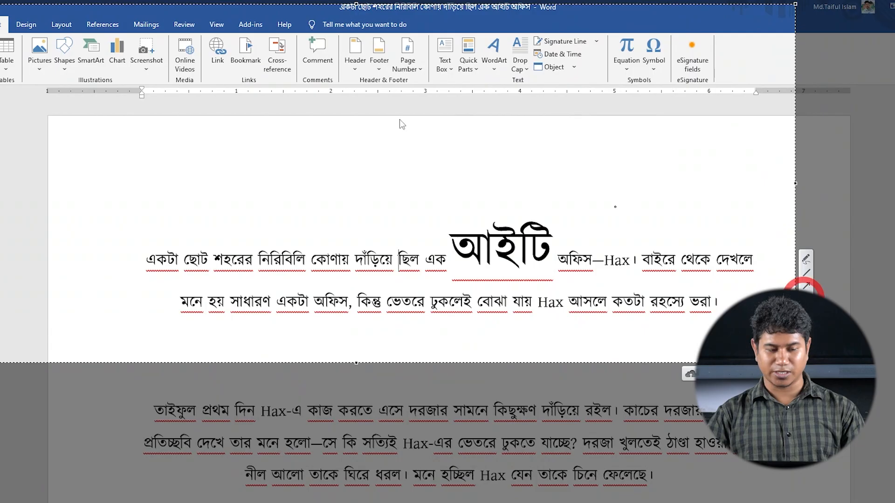
drag(0, 16, 6, 34)
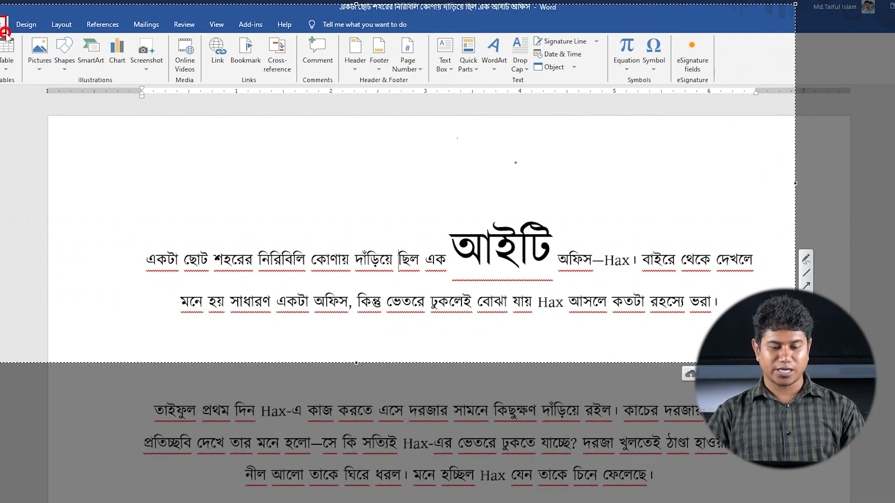
mouse_move(334, 29)
mouse_down()
mouse_move(409, 59)
mouse_move(435, 93)
mouse_up()
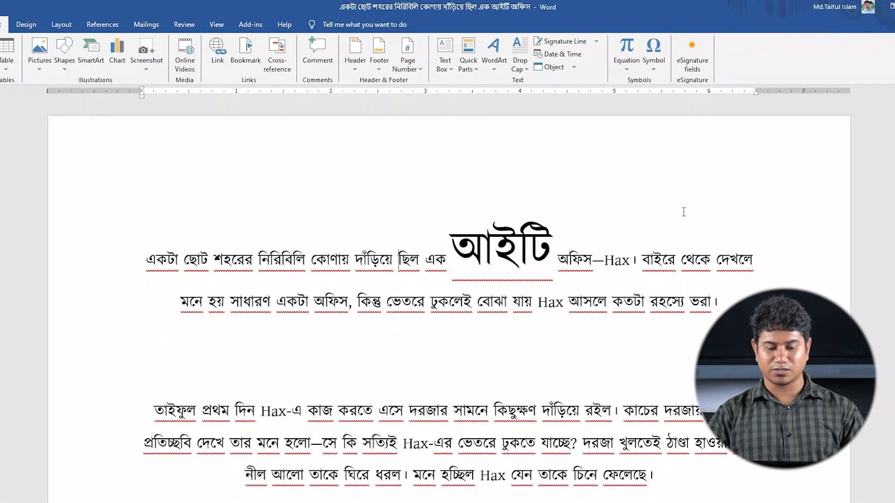
Open the first page's header area for editing, close it, and open it again
double_click(384, 152)
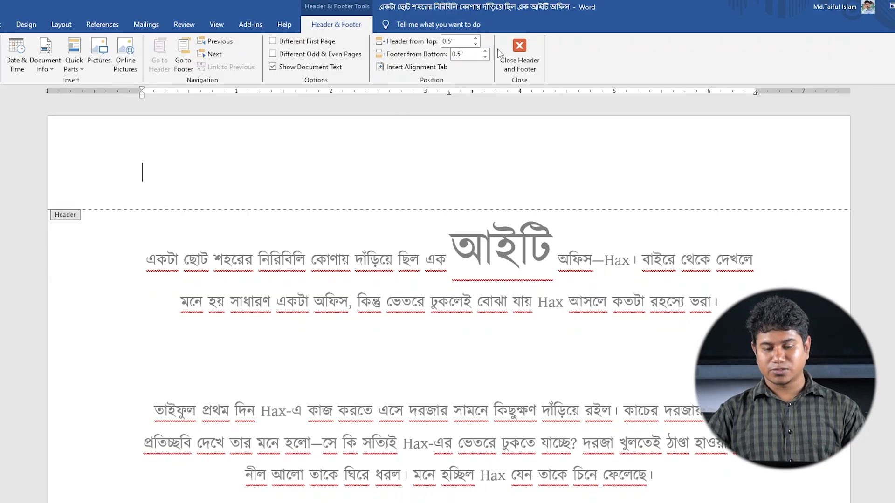
click(518, 55)
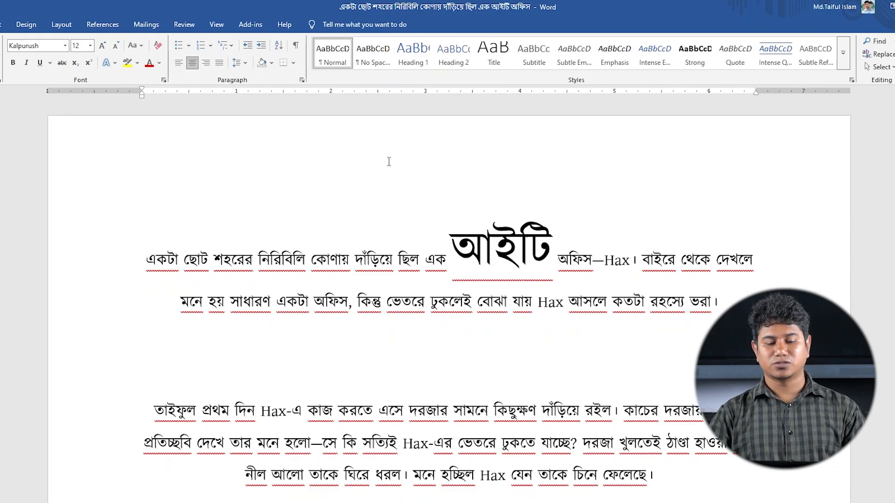
right_click(377, 142)
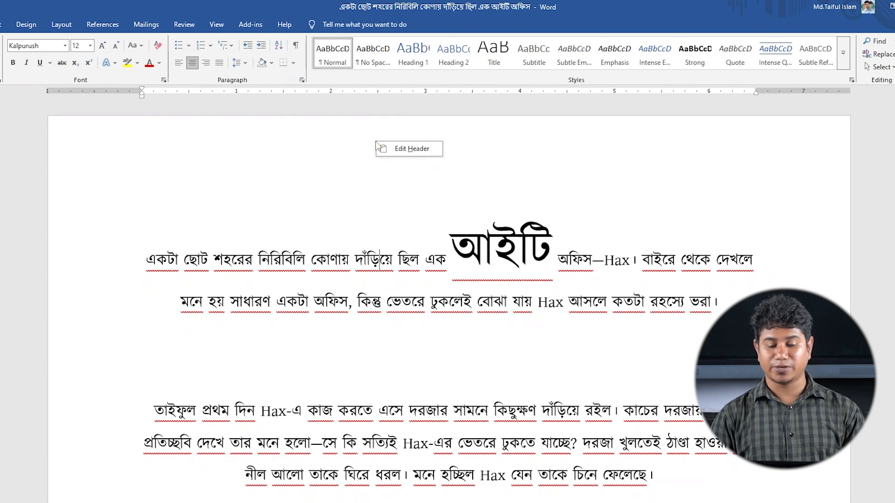
click(406, 151)
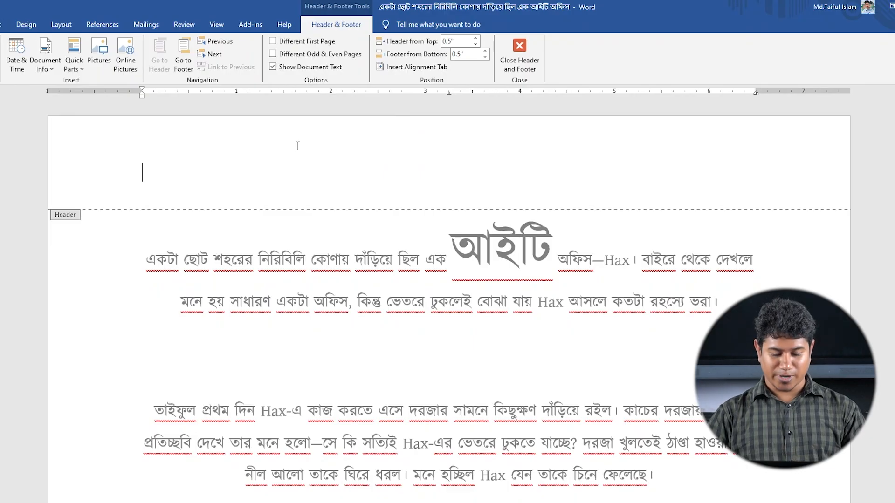
Insert a page number at the top of the page using the Plain Number 1 style
key(alt+Tab)
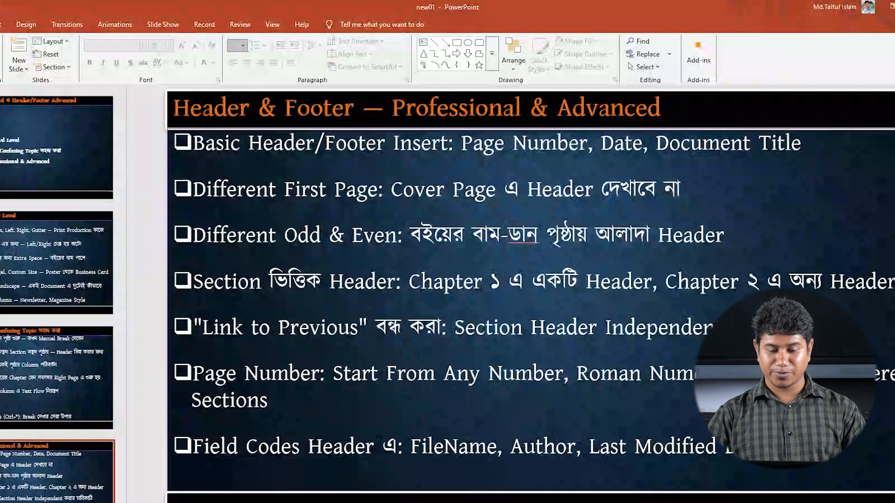
key(alt+Tab)
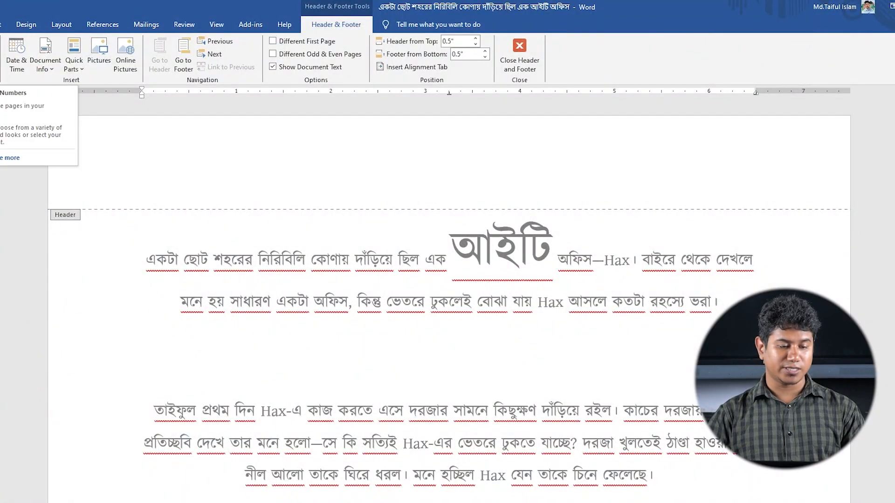
click(1, 58)
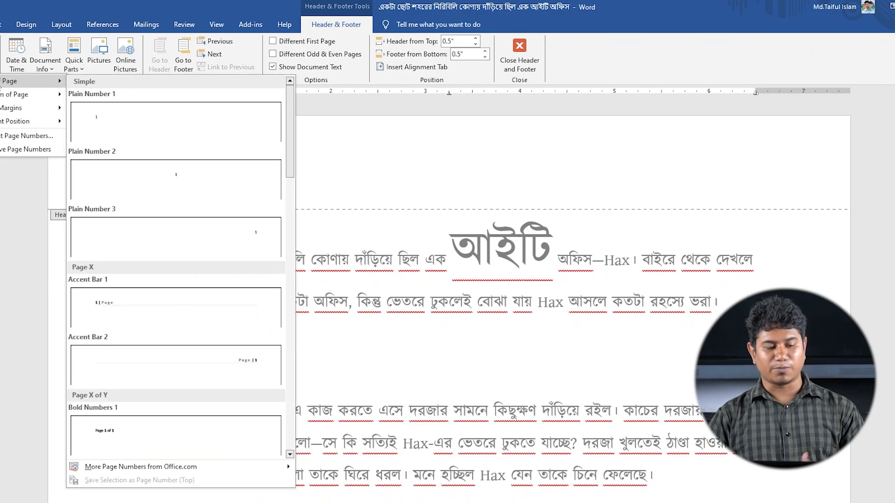
mouse_move(7, 93)
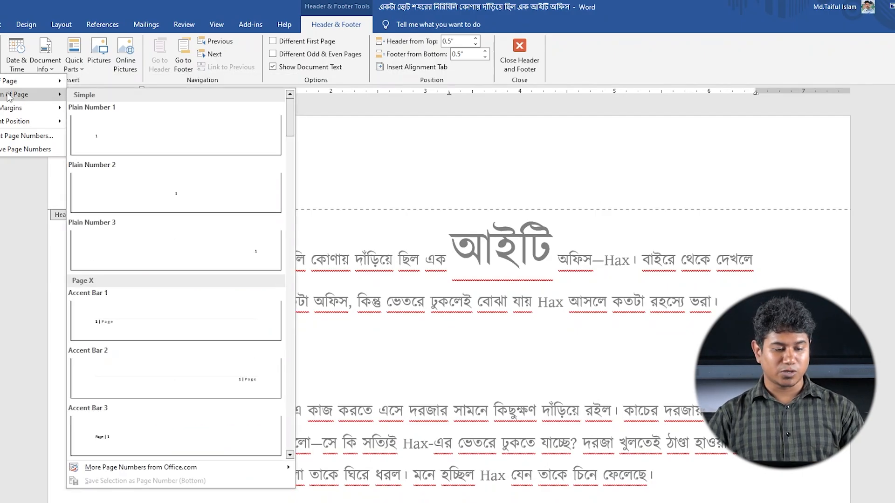
mouse_move(5, 111)
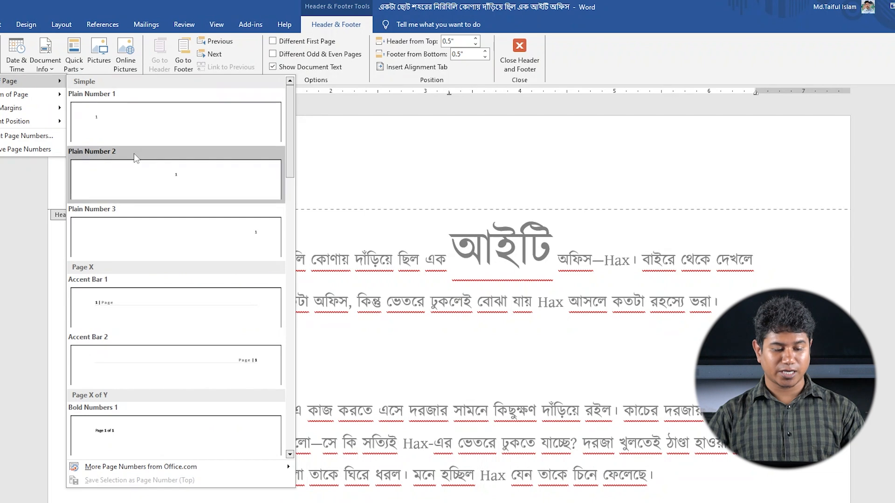
scroll(138, 189, down, 10)
scroll(138, 189, down, 5)
scroll(138, 189, up, 12)
scroll(132, 284, up, 3)
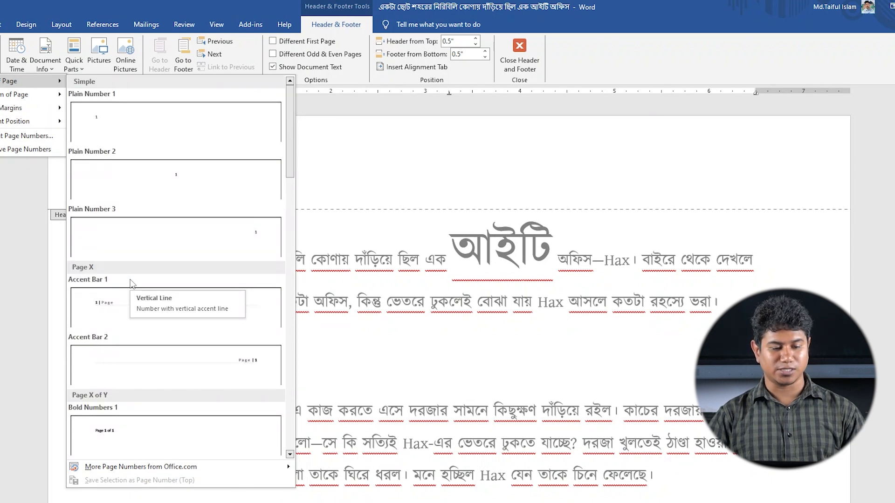
click(111, 132)
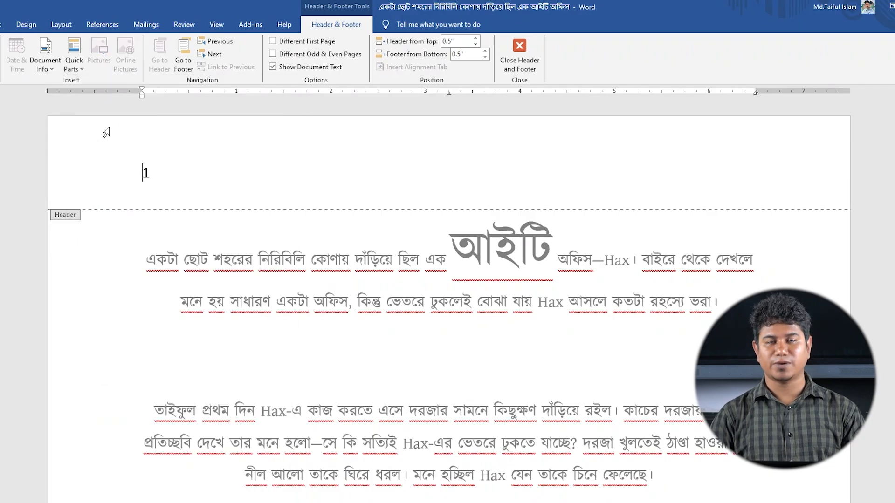
Delete the page number from the header
ctrl+scroll(231, 257, down, 3)
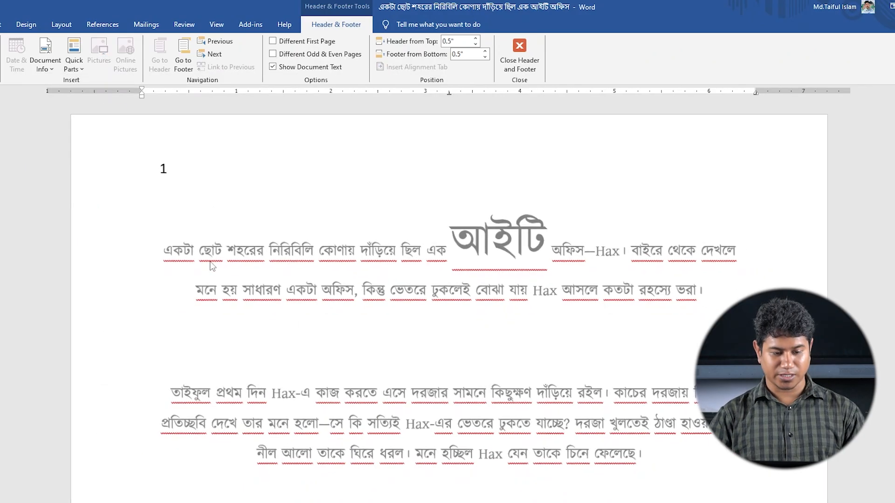
ctrl+scroll(212, 266, down, 3)
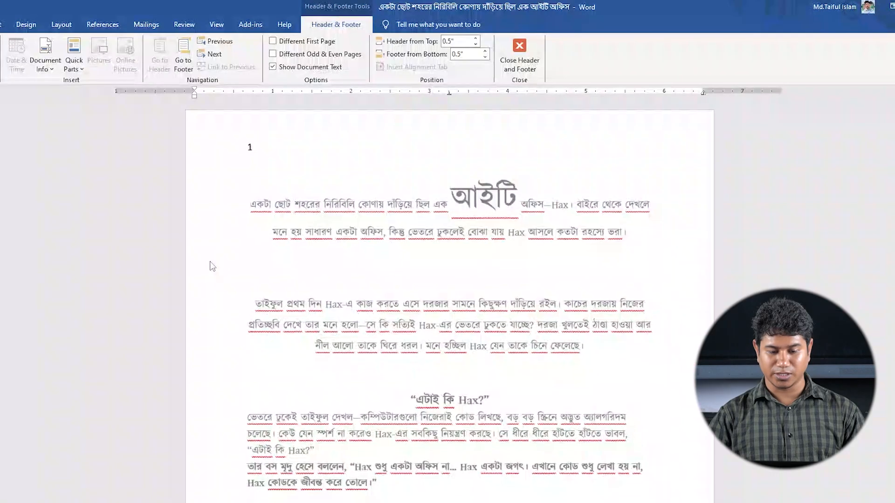
ctrl+scroll(212, 267, down, 1)
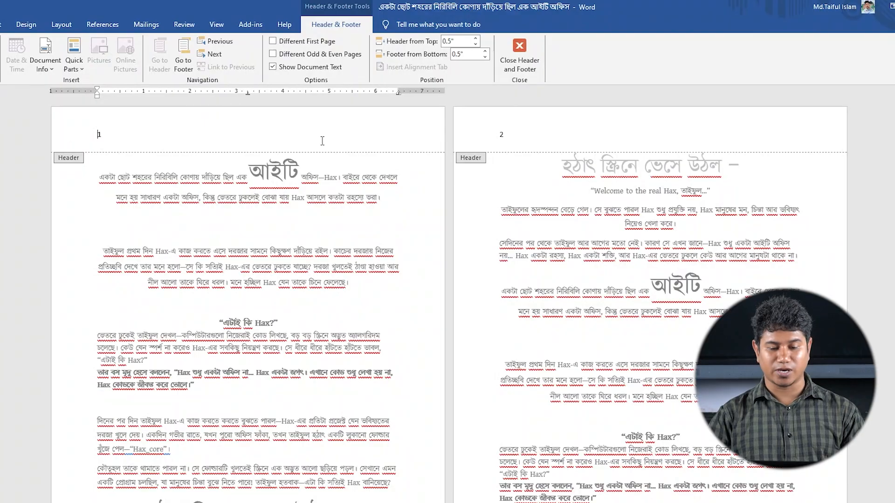
scroll(273, 348, down, 4)
scroll(464, 440, up, 3)
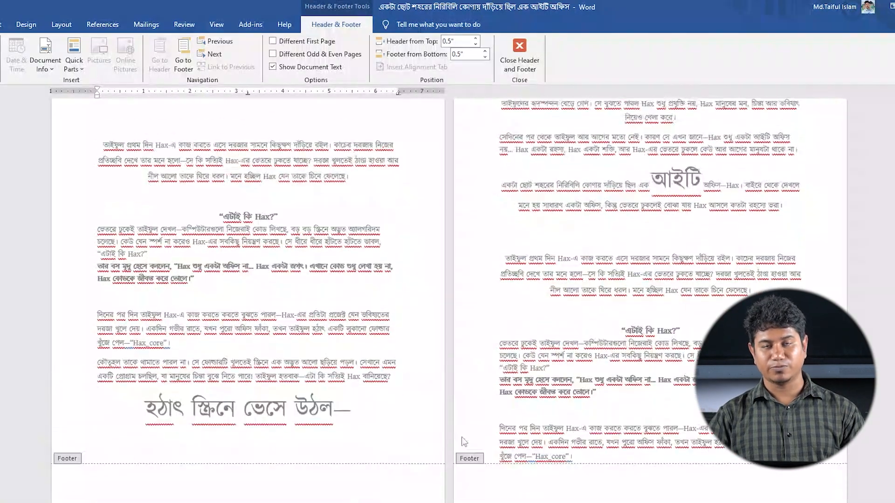
scroll(464, 441, up, 3)
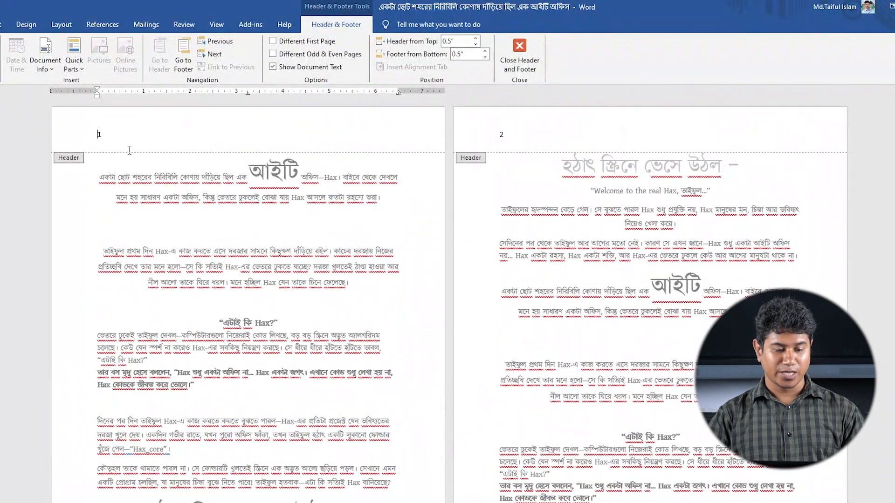
click(89, 134)
key(Delete)
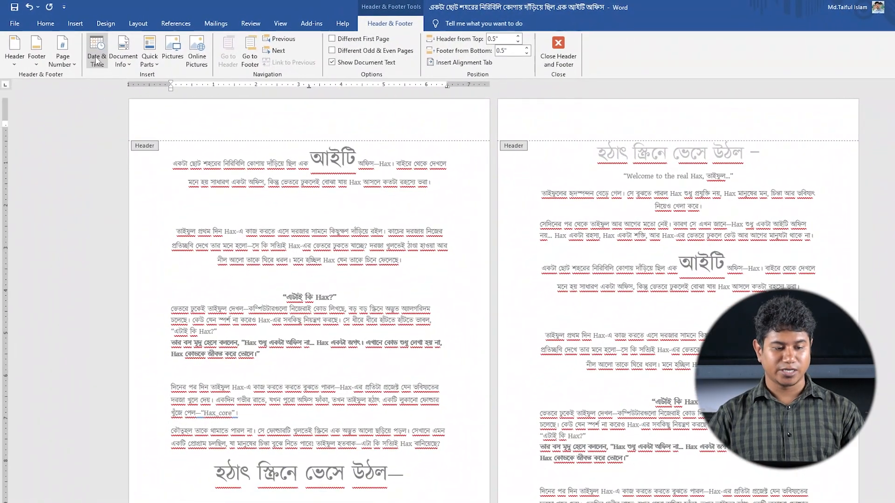
Insert the date and time in the header using the 04-Jun-26 12:45:19 PM format
click(44, 54)
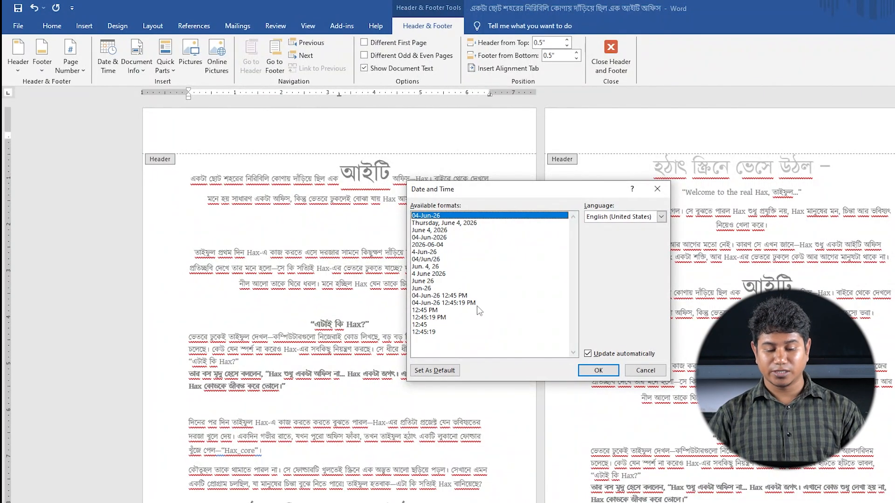
click(468, 303)
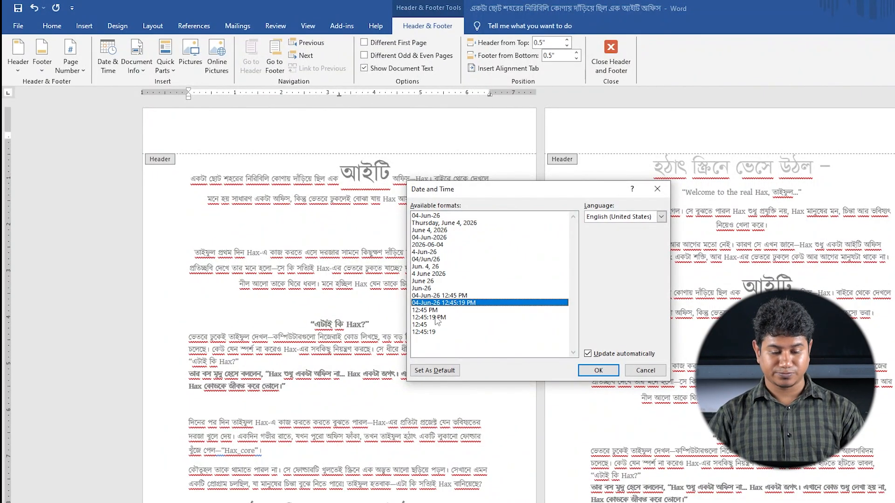
click(597, 371)
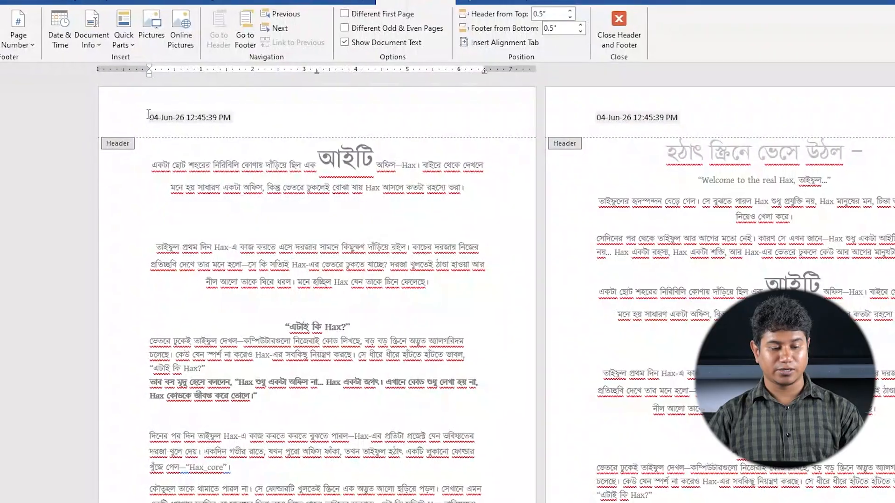
Delete the date and time text from the header, leaving the header empty
double_click(154, 113)
click(247, 122)
drag(260, 130, 179, 128)
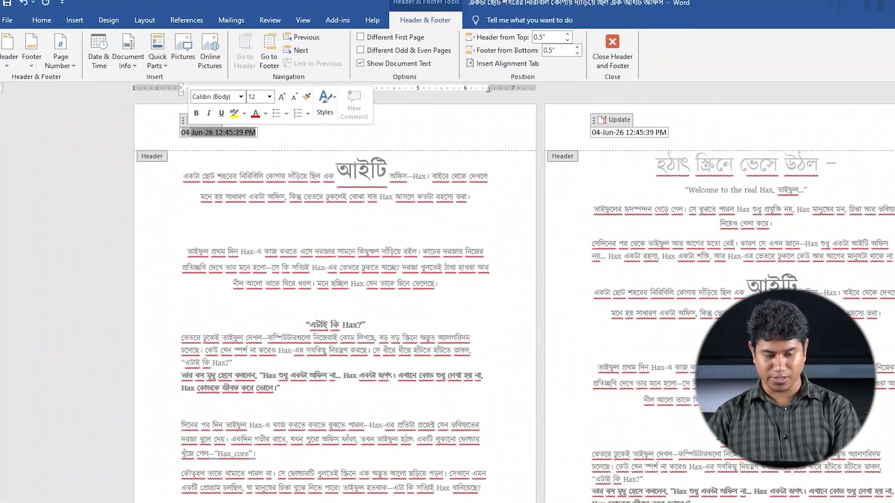
key(BackSpace)
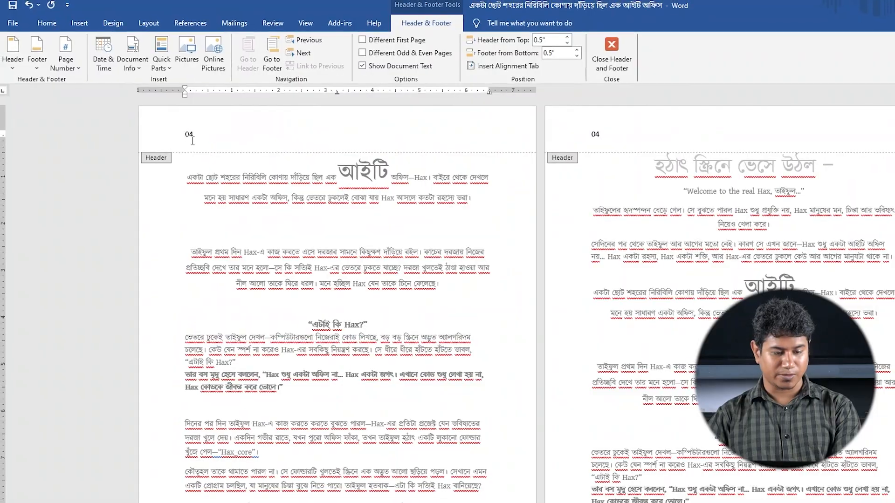
click(183, 136)
key(BackSpace)
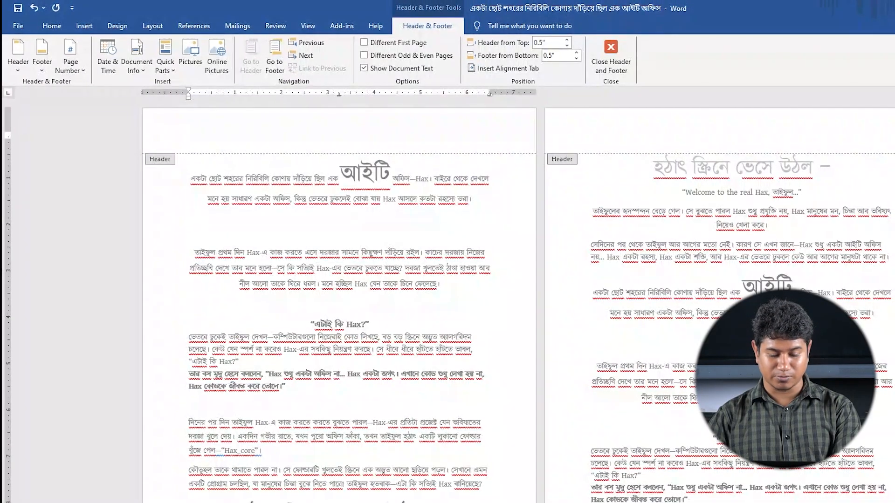
Insert the Document Title property in the header and set its text to "ICT Hax"
key(alt+Tab)
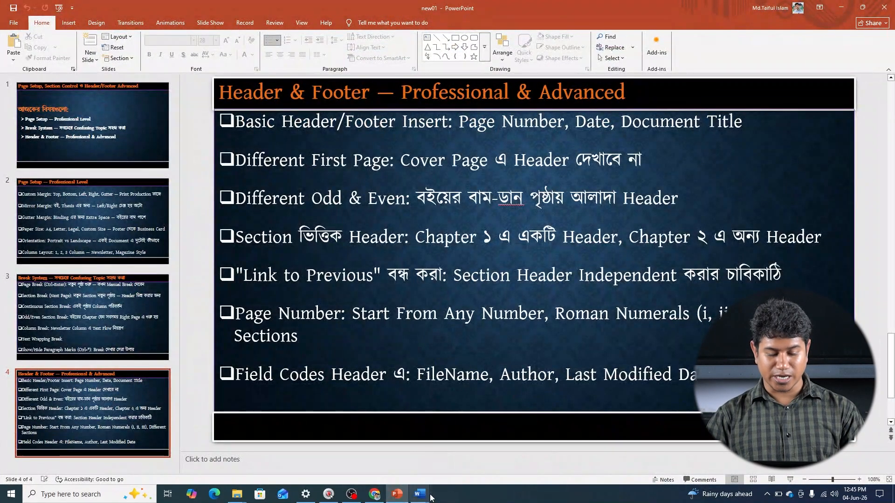
mouse_move(424, 499)
click(369, 459)
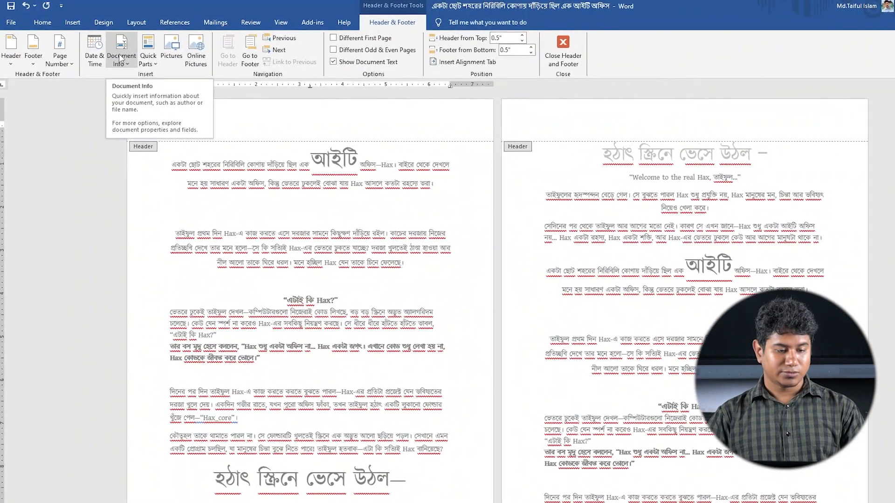
click(112, 56)
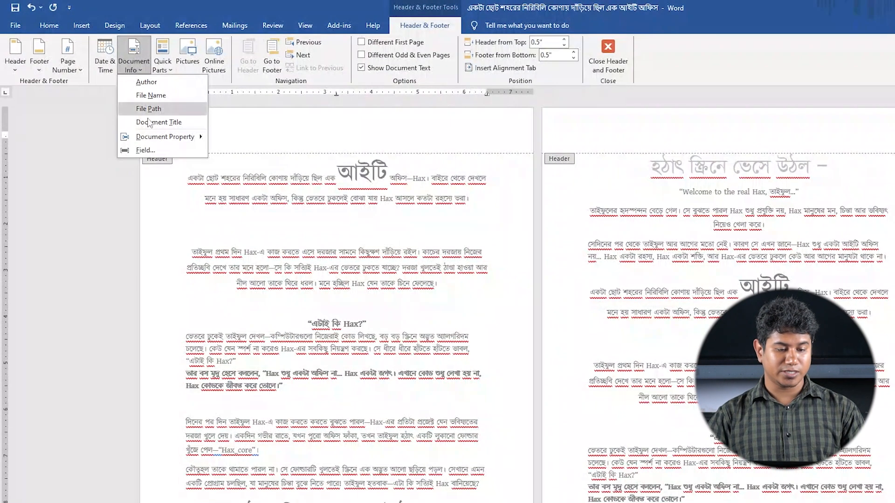
click(188, 122)
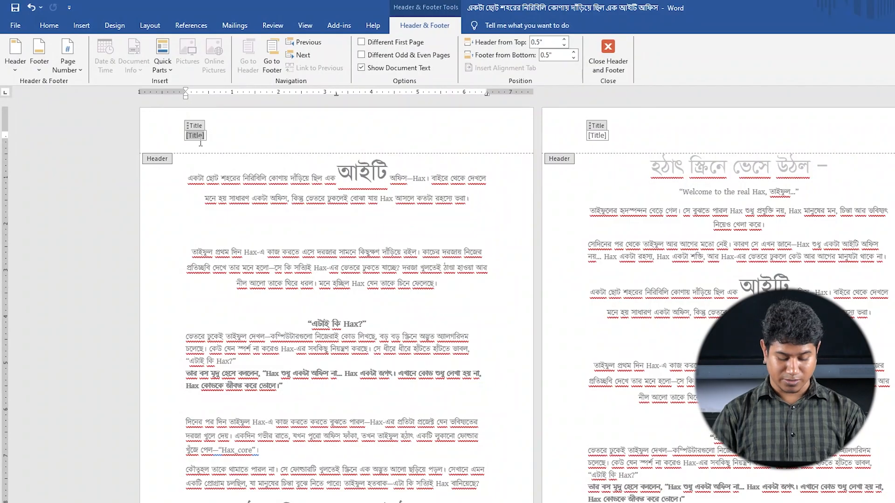
key(BackSpace)
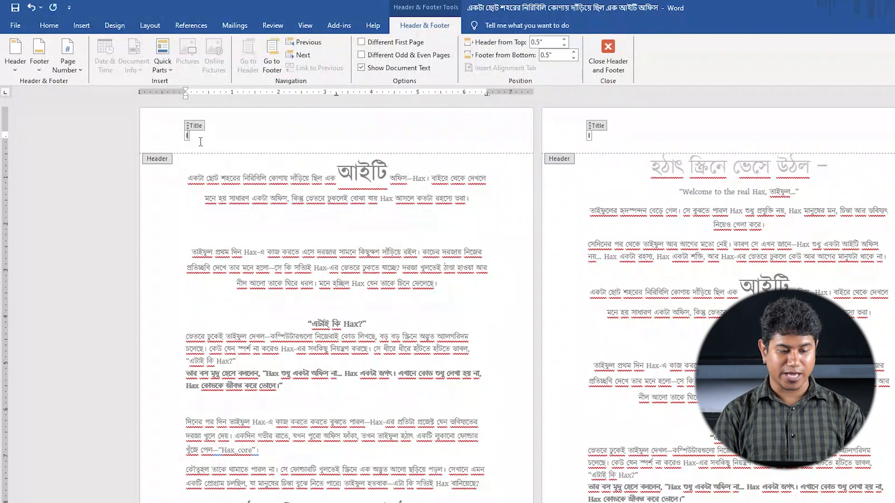
text(ICT Ha)
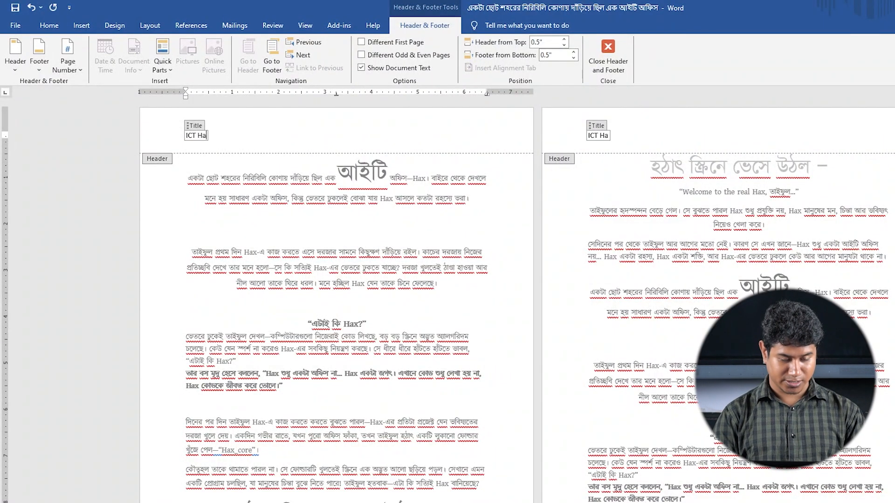
key(BackSpace)
text(ax)
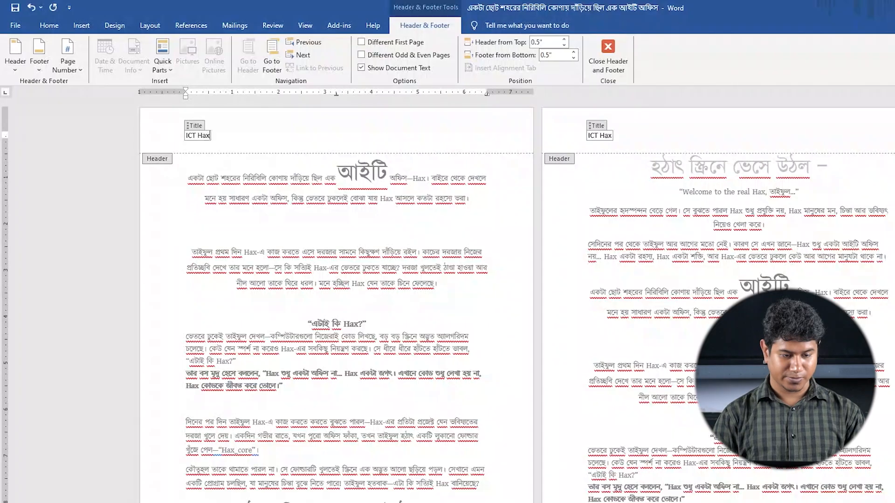
scroll(685, 187, down, 5)
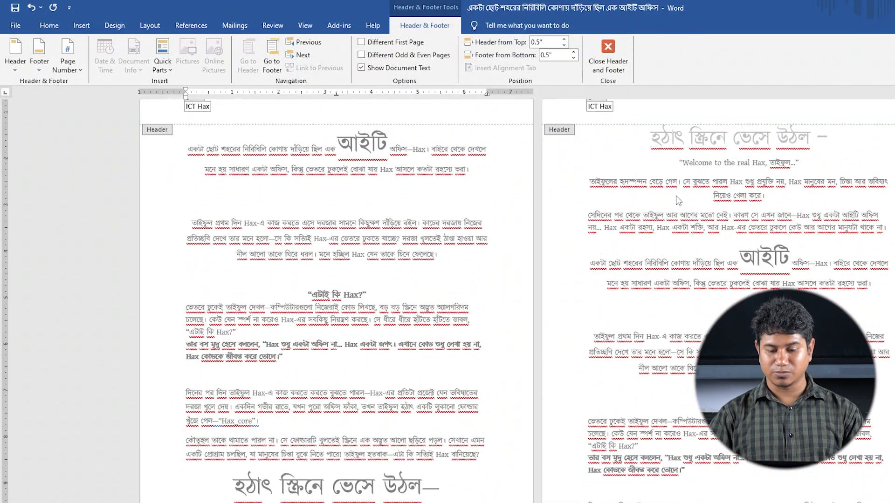
scroll(678, 204, down, 3)
scroll(678, 204, up, 7)
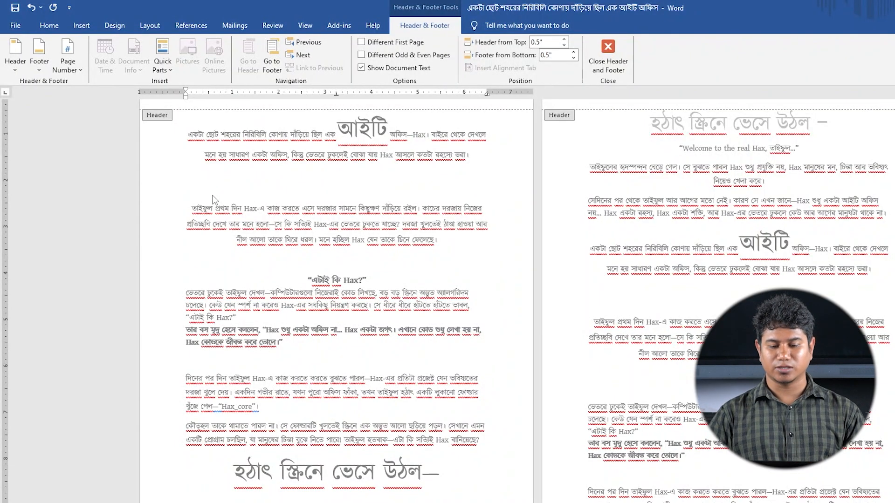
Check the title header across the pages and try the Different First Page option, switching it back off
scroll(215, 199, up, 1)
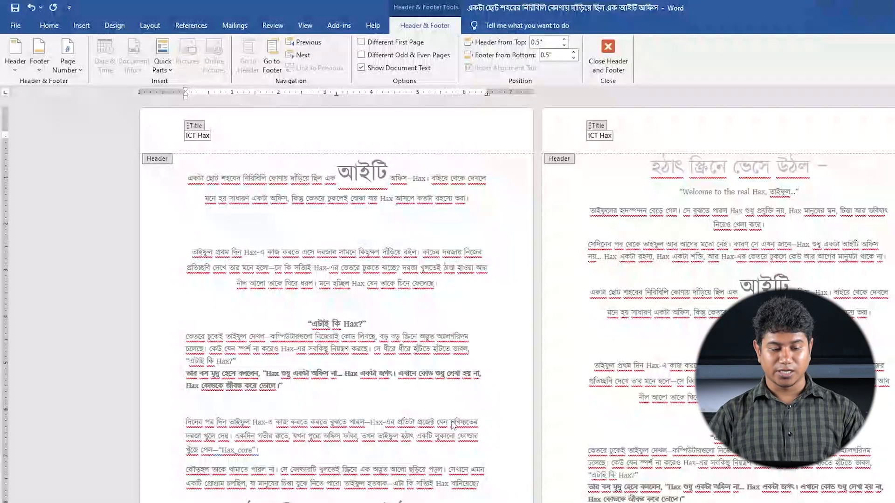
scroll(440, 364, down, 8)
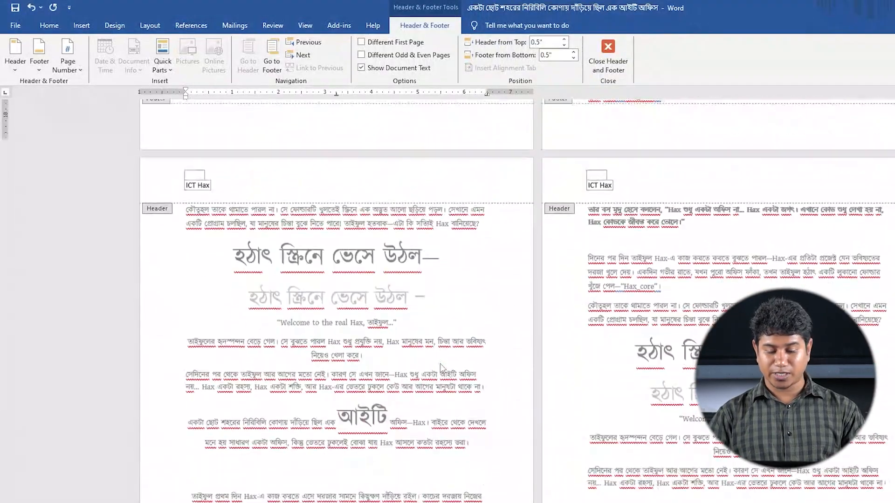
scroll(440, 364, down, 10)
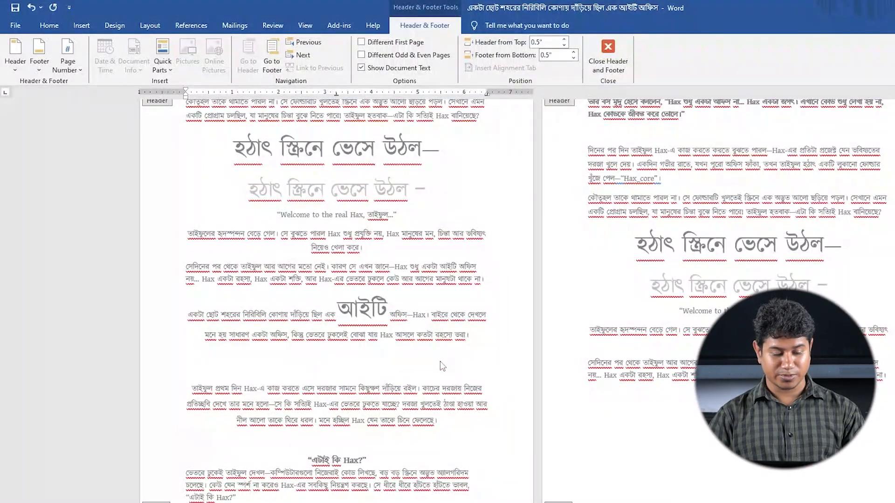
scroll(441, 365, up, 7)
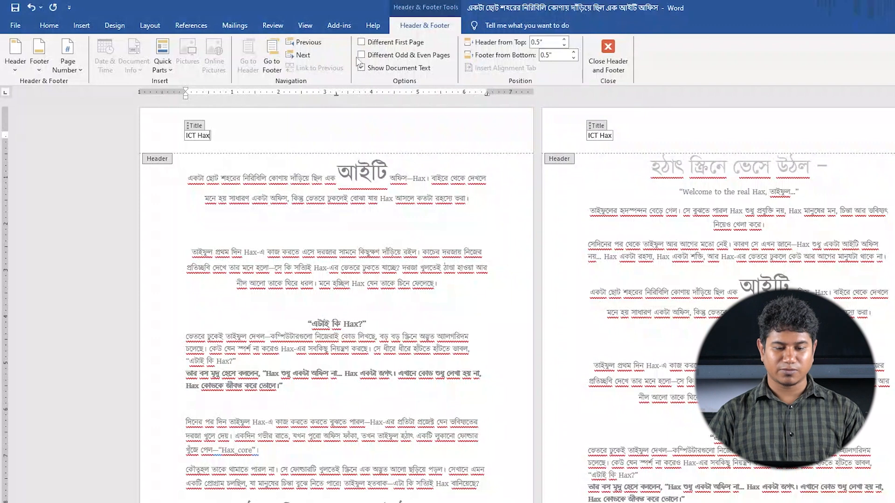
click(363, 44)
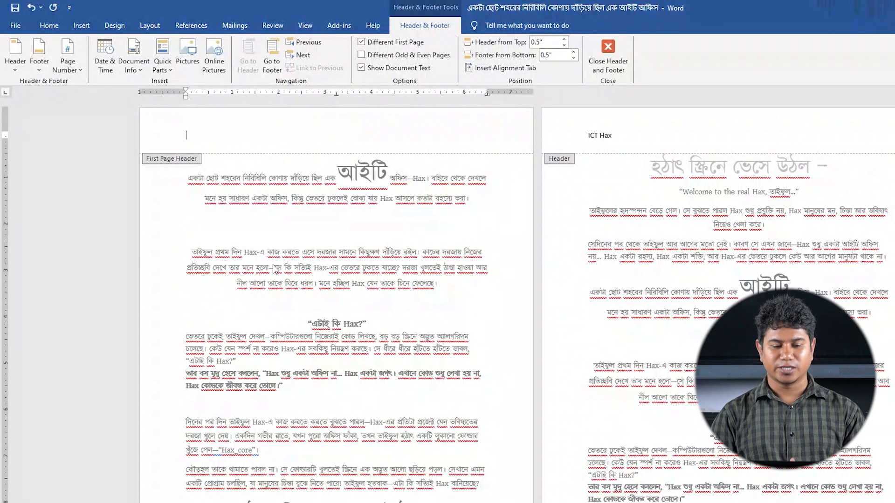
click(362, 43)
Turn on Different Odd & Even Pages and compare the odd-page and even-page headers throughout the document
key(alt+Tab)
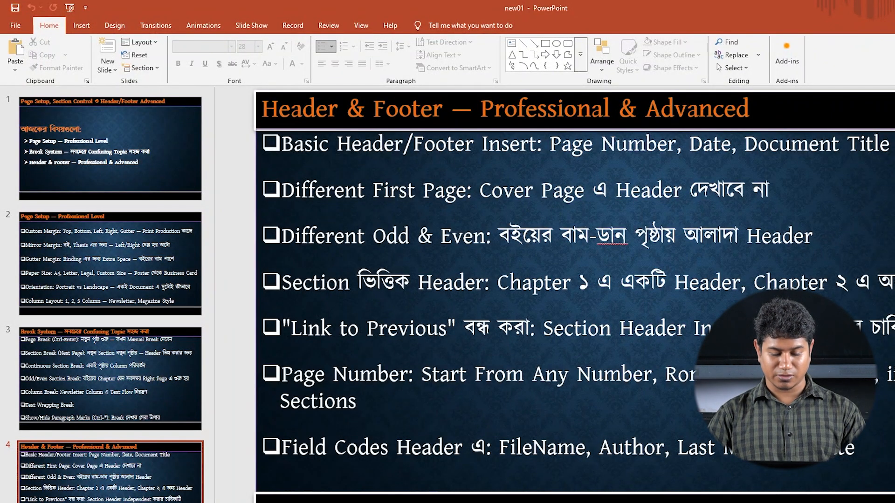
key(alt+Tab)
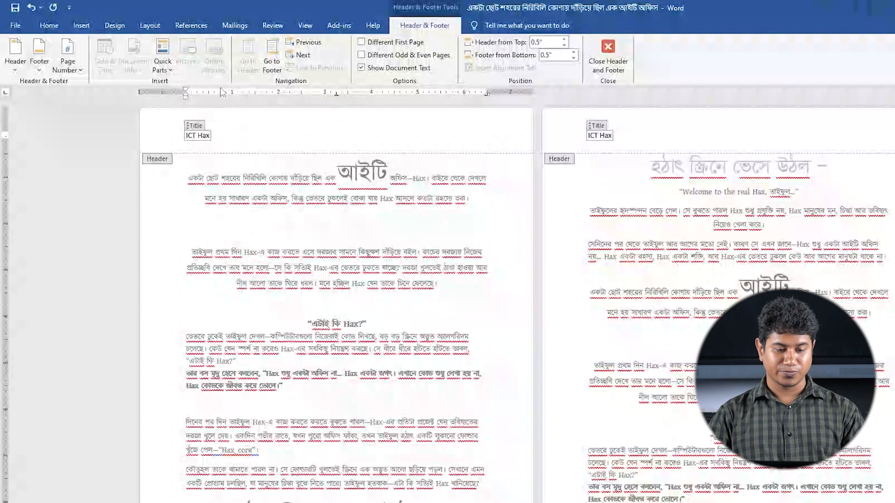
click(362, 55)
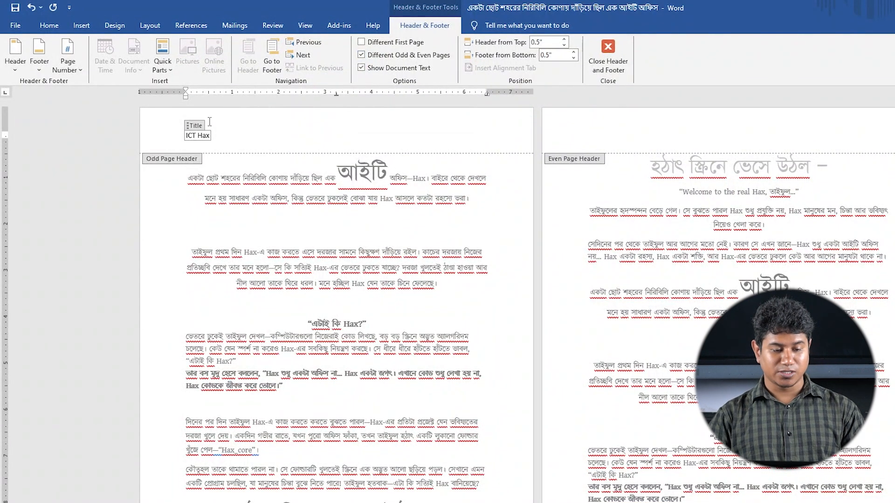
scroll(224, 201, down, 1)
scroll(224, 201, down, 6)
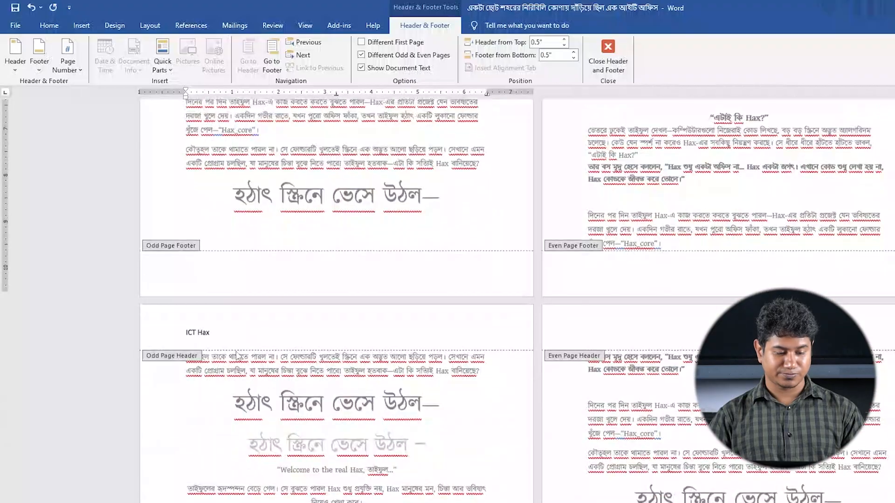
scroll(272, 339, up, 7)
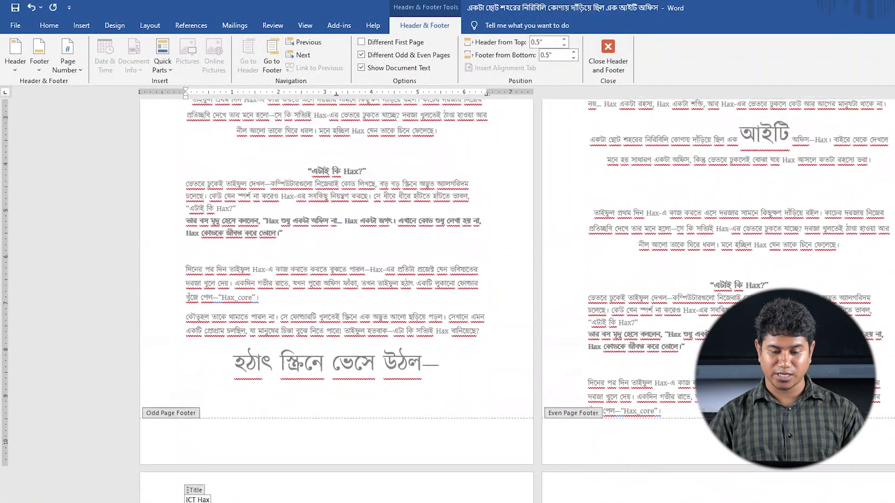
scroll(204, 207, down, 5)
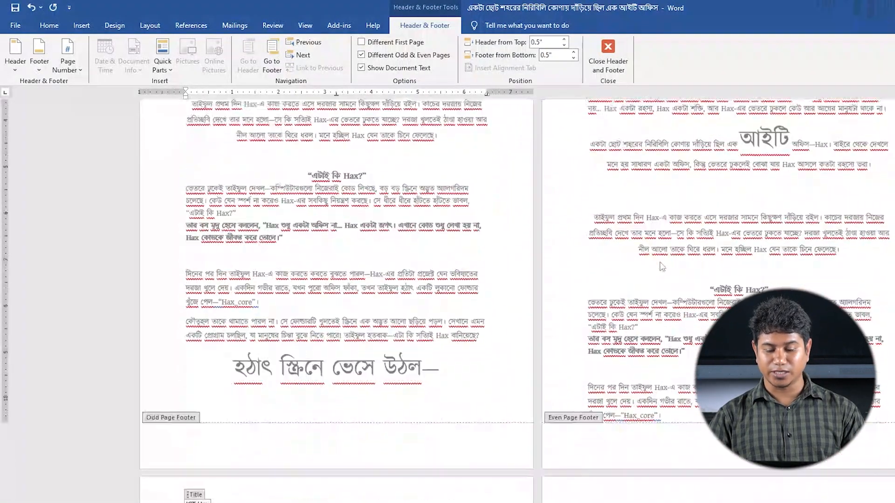
scroll(203, 207, up, 5)
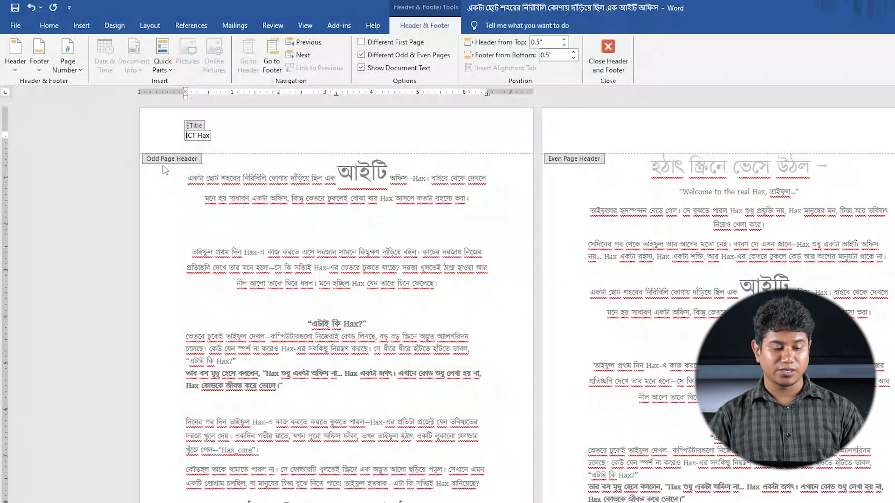
scroll(245, 231, down, 7)
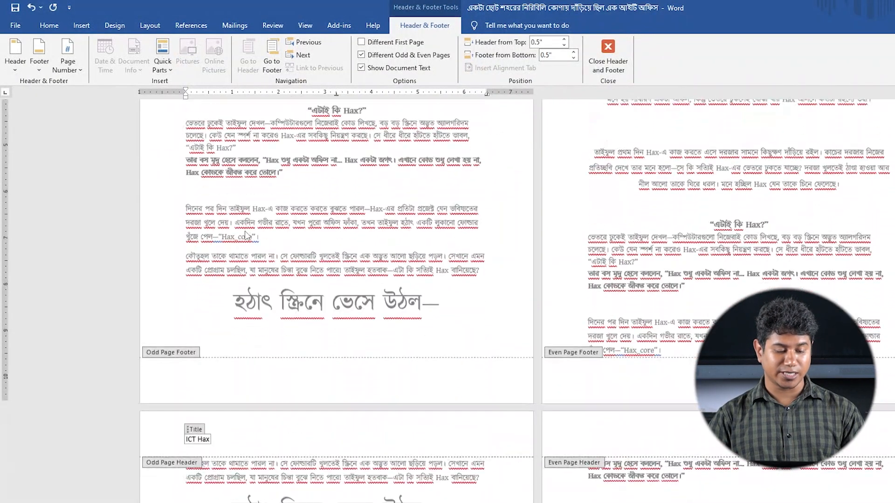
scroll(636, 352, up, 6)
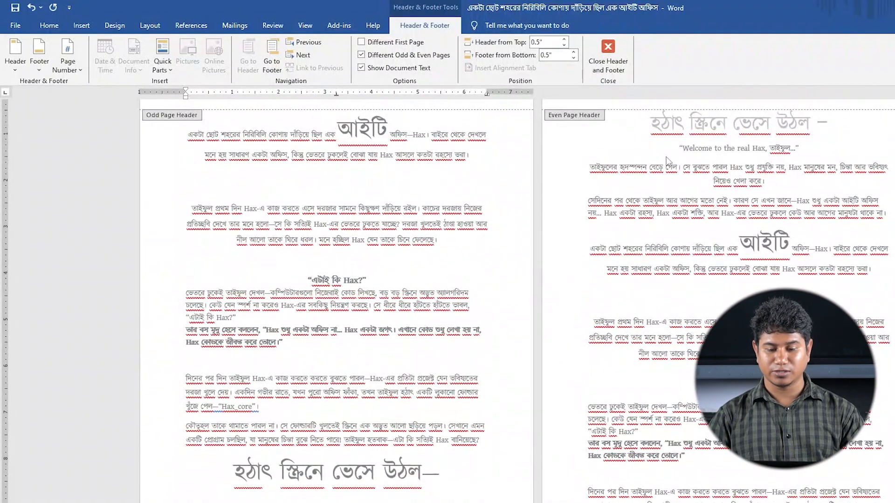
Enter "আইটি অফিস" as the even page header and check it on the following even page
scroll(634, 151, up, 2)
click(601, 139)
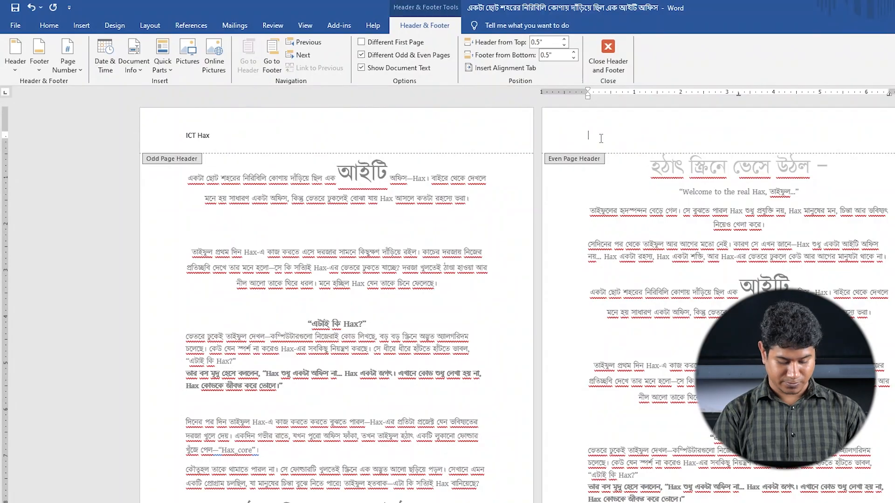
text(অ)
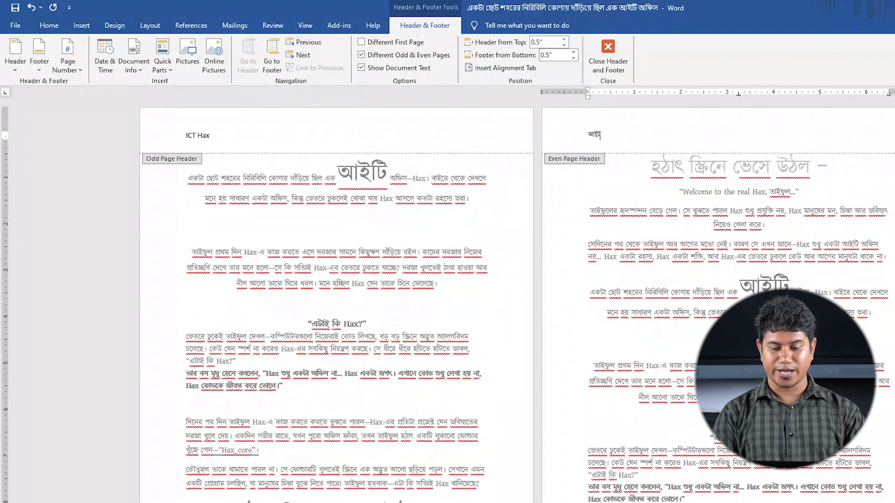
text(ইটি অ)
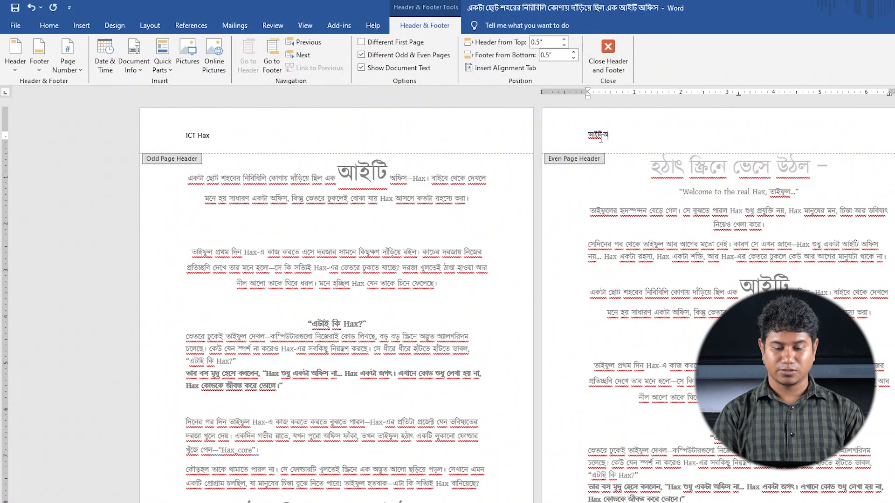
text(ফিস)
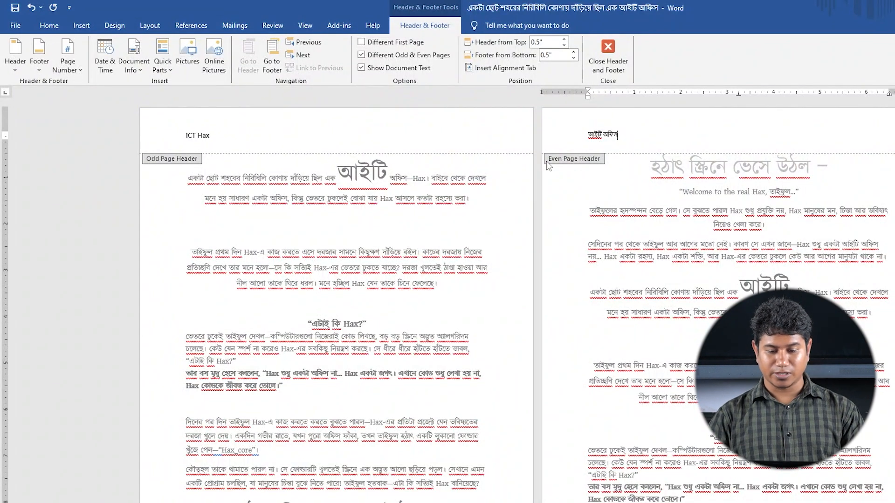
scroll(644, 338, down, 5)
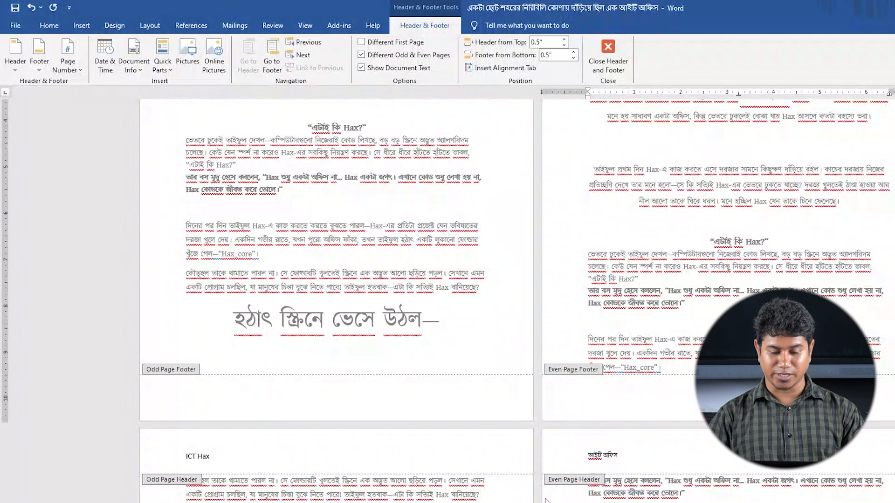
scroll(513, 373, up, 5)
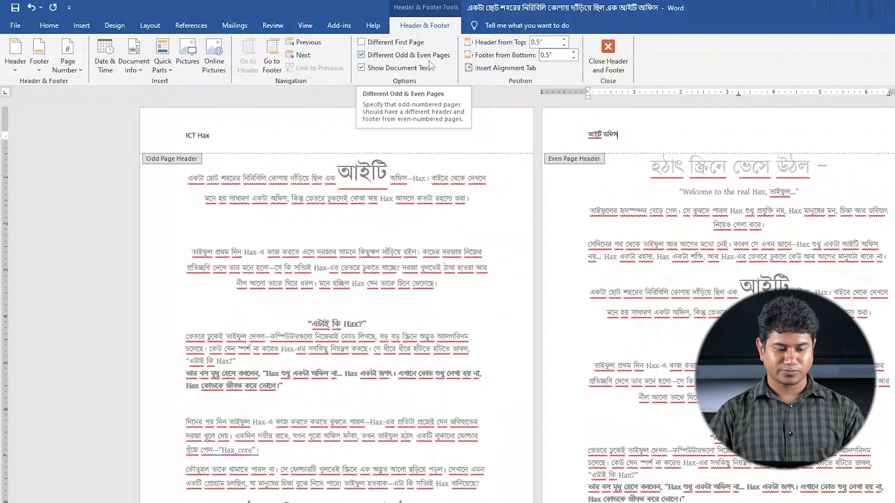
Clear the even page header text and turn off Different Odd & Even Pages
click(362, 55)
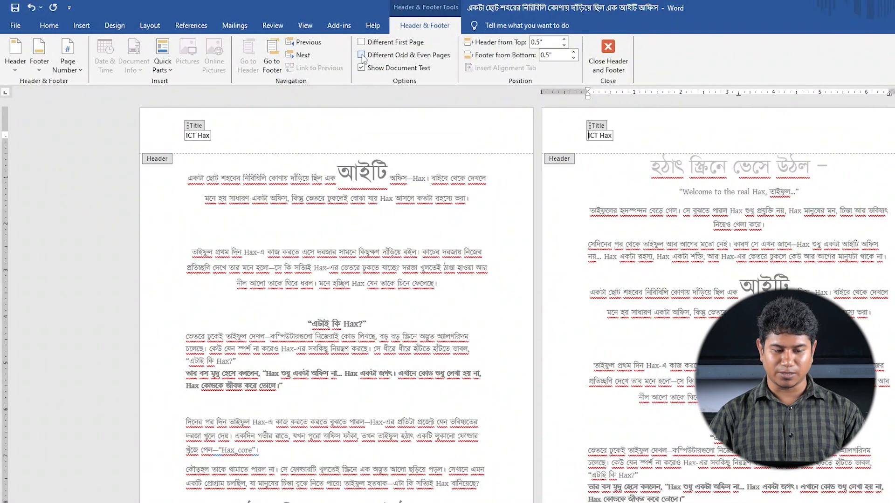
click(361, 55)
click(587, 135)
key(BackSpace)
click(362, 55)
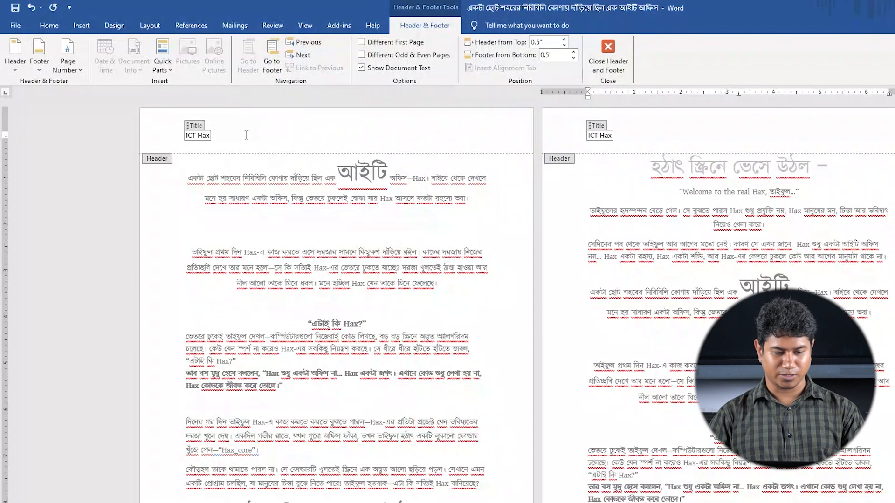
Review the topic list in PowerPoint, return to Word and close header editing
click(183, 137)
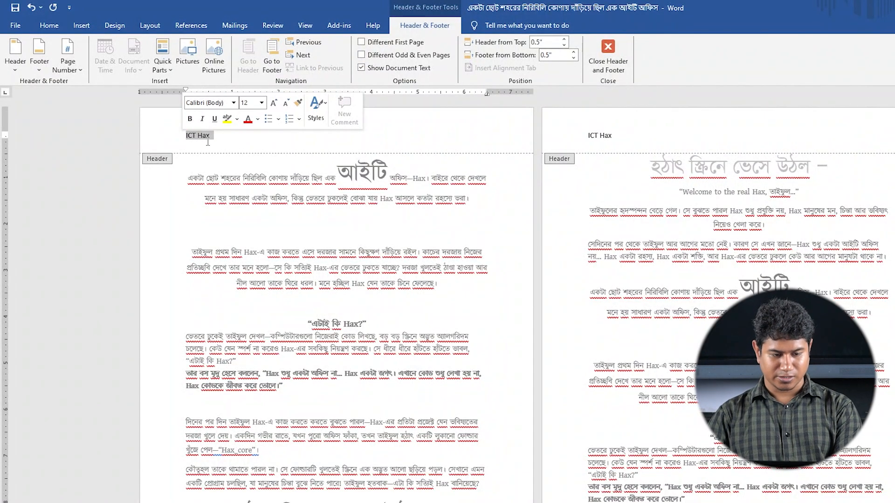
key(alt+Tab)
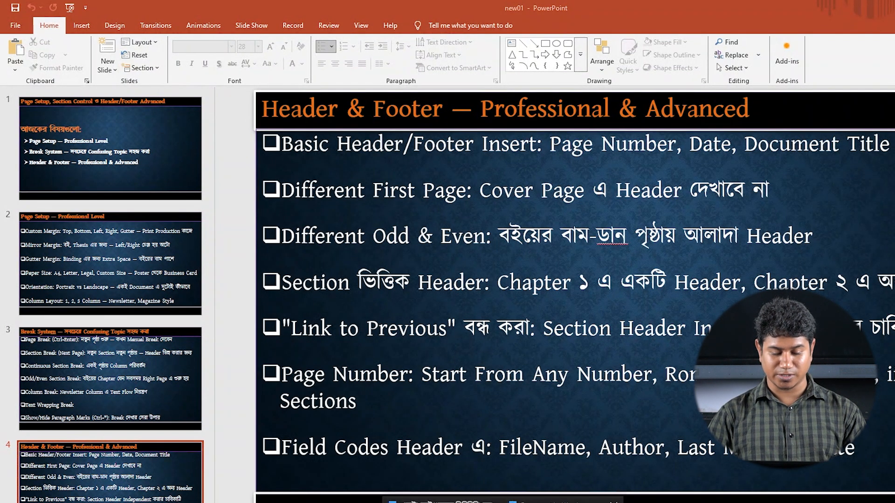
key(alt+Tab)
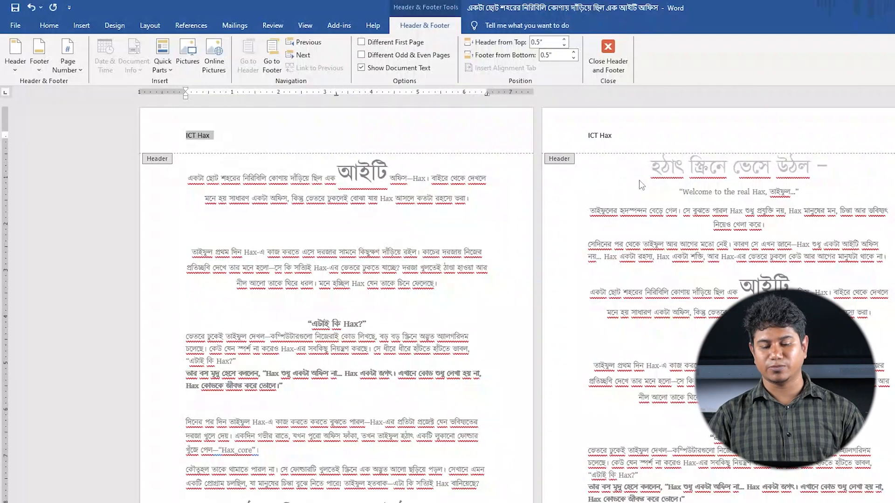
click(608, 65)
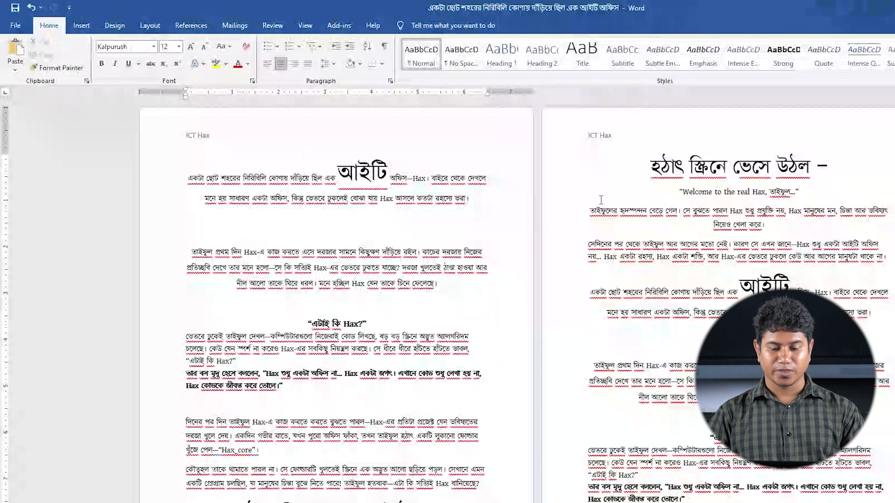
Insert a Next Page section break before the large heading at the start of the second page
click(650, 169)
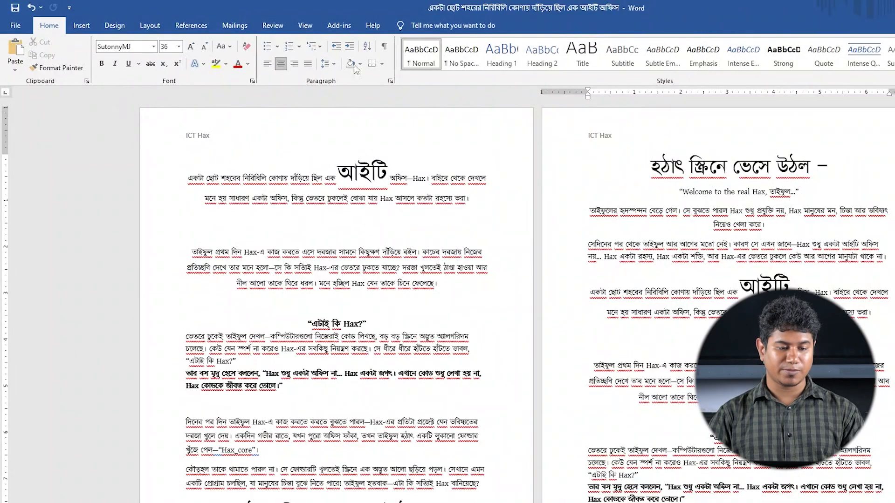
click(150, 26)
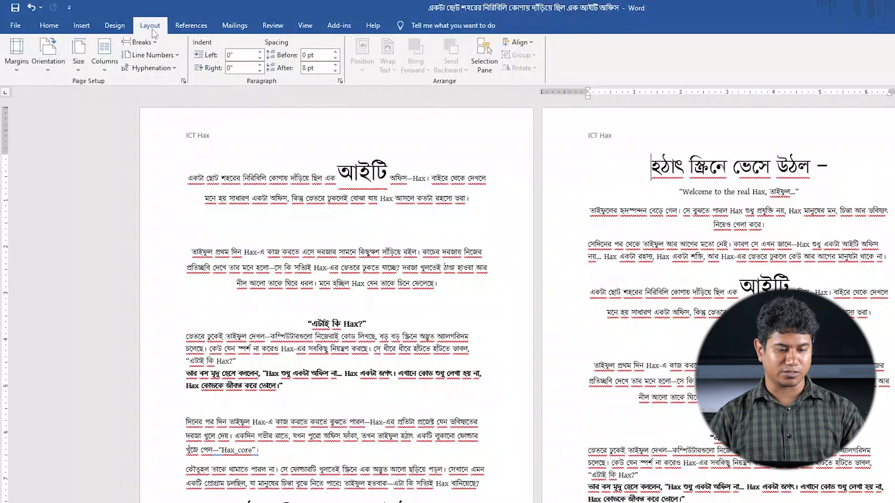
click(149, 42)
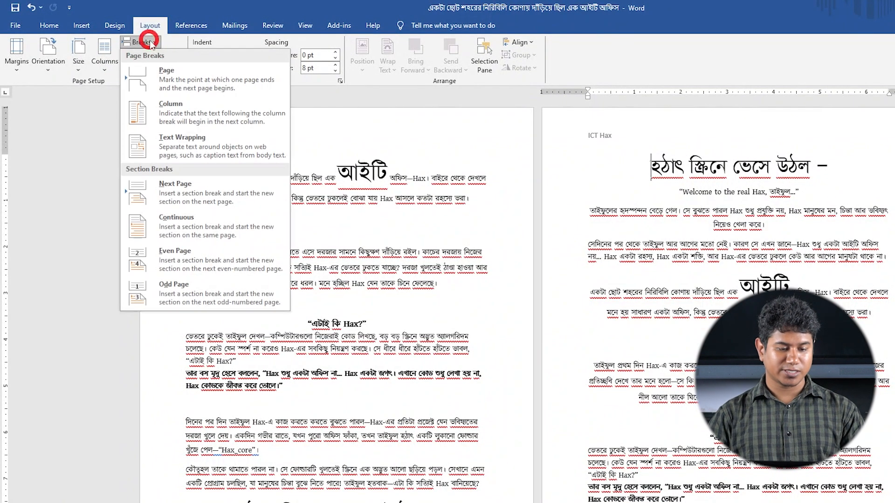
click(180, 191)
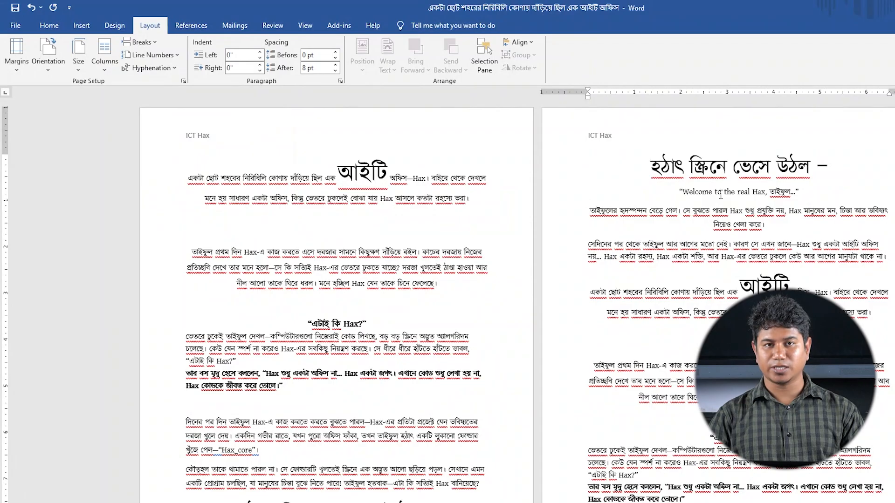
Open the second page's header for editing and check the topic list in PowerPoint before returning to Word
click(658, 139)
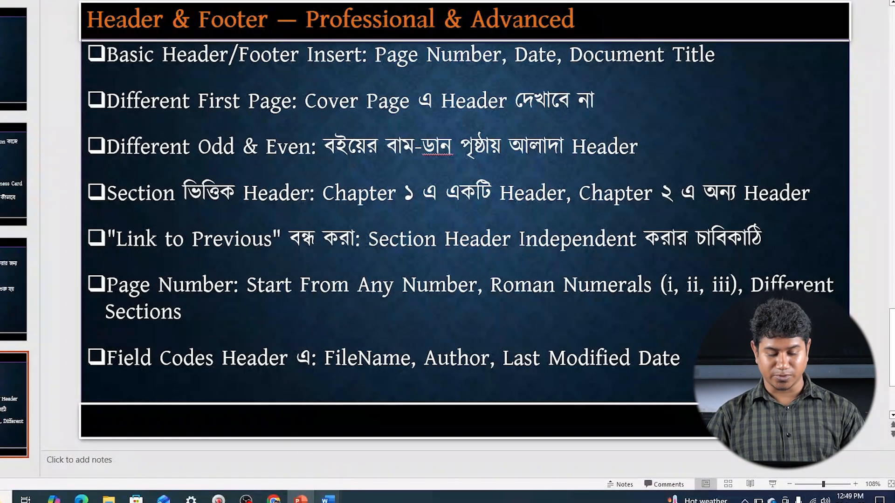
mouse_move(332, 498)
click(275, 453)
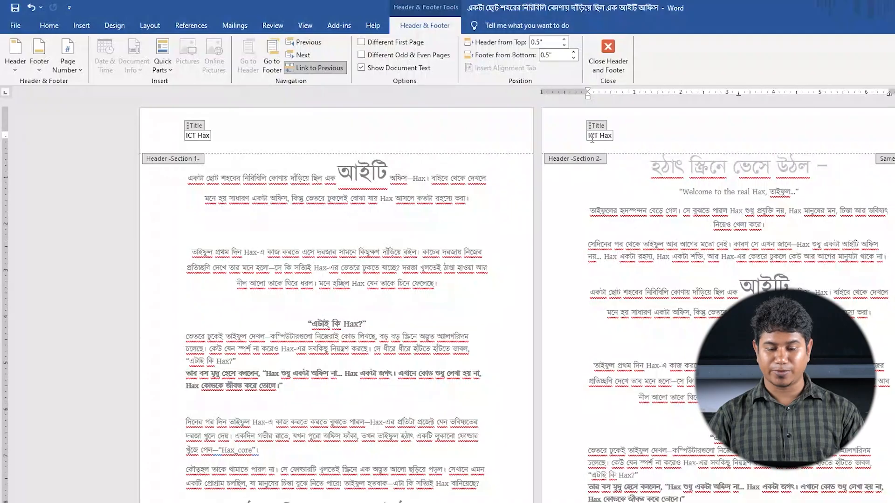
Delete the "ICT Hax" title text in the Section 2 header and undo the deletion
drag(590, 137, 612, 141)
key(Delete)
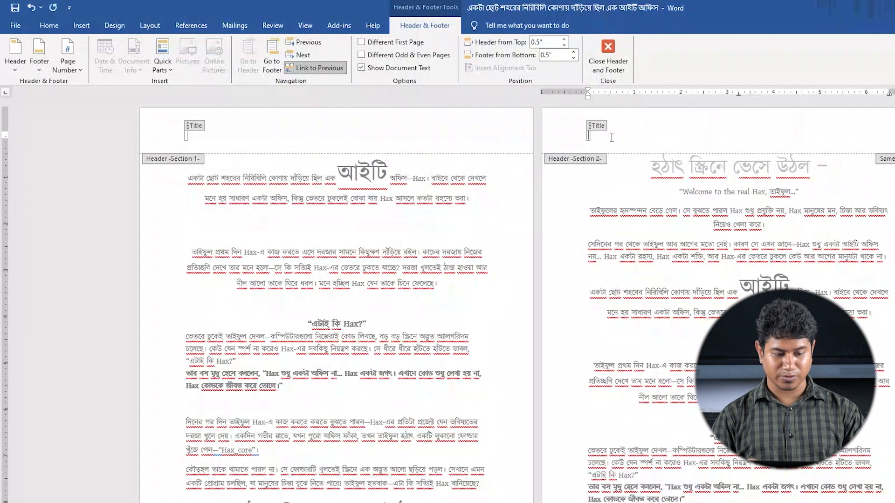
key(ctrl+z)
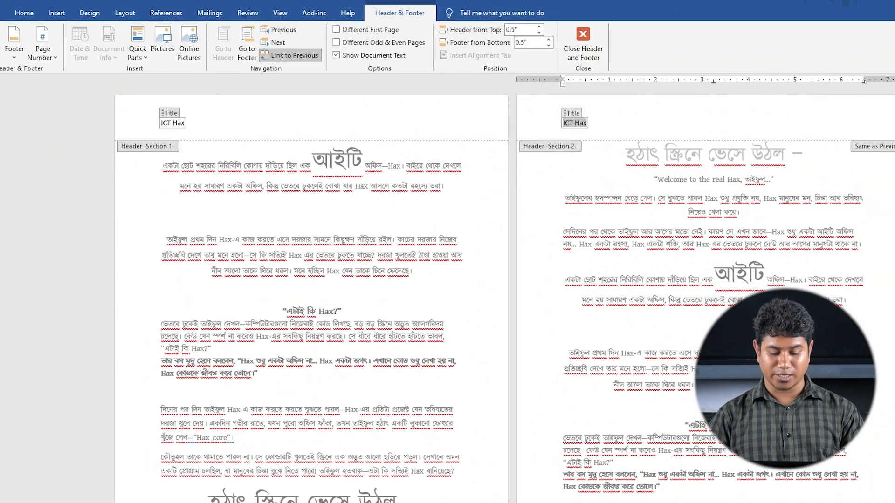
Switch to PowerPoint to review the Header & Footer topic list
click(305, 501)
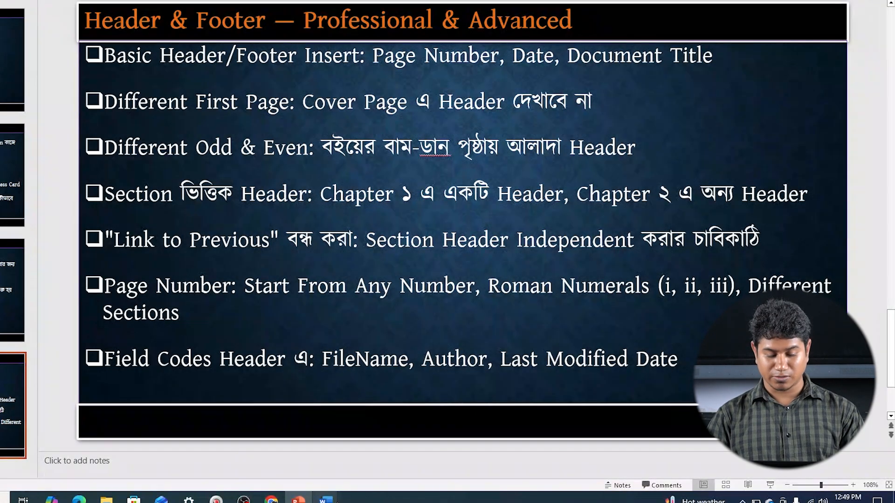
Return to the sectioned Word document and turn off Link to Previous for the Section 2 header
mouse_move(326, 500)
click(264, 468)
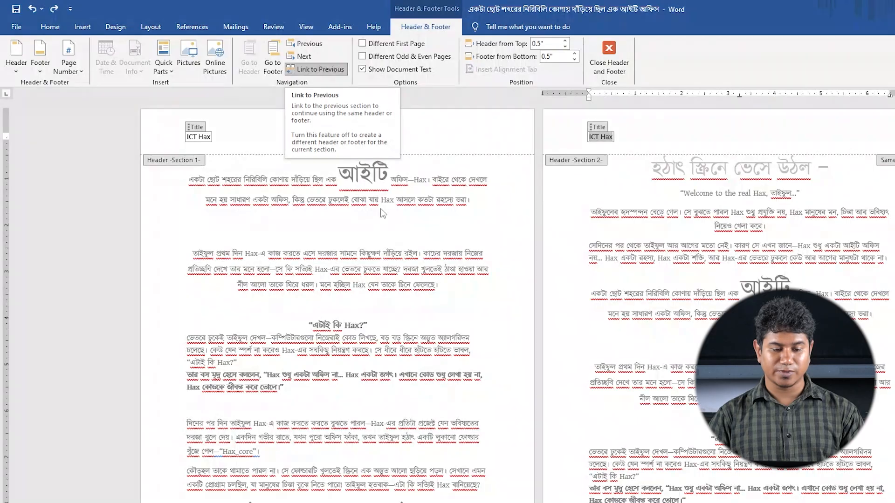
click(325, 73)
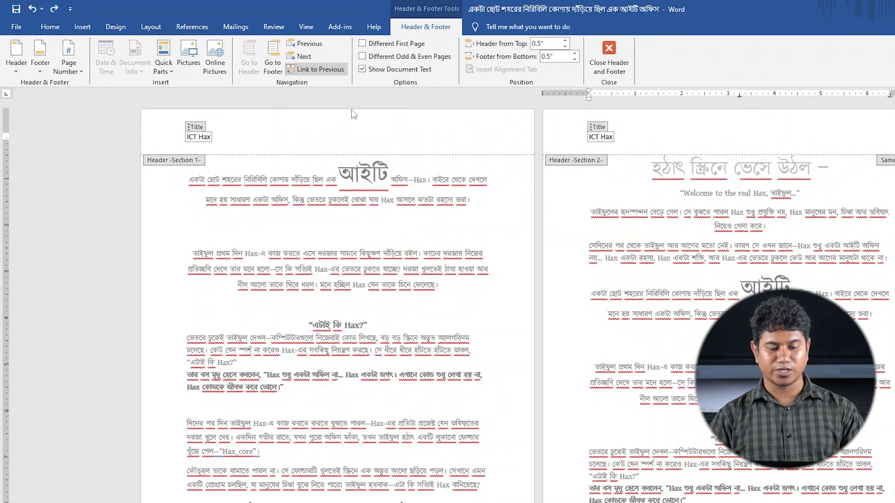
Shorten the title text in the Section 2 header to "ICT" and close the header
double_click(604, 137)
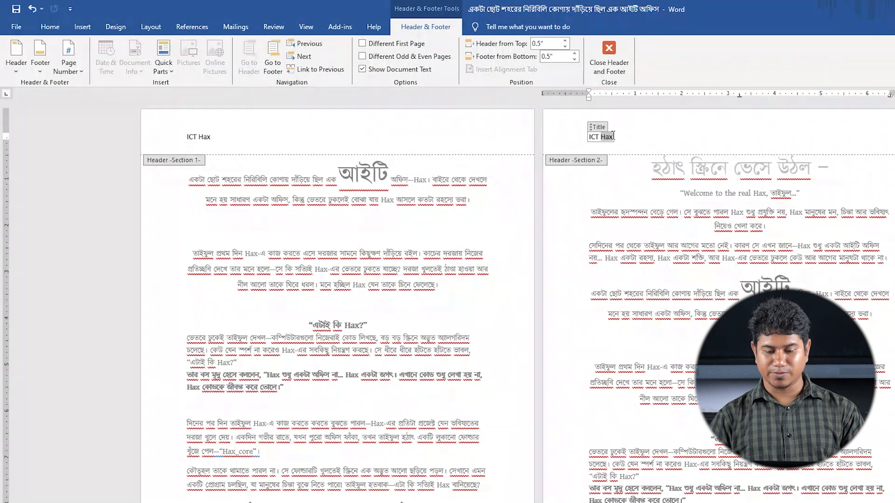
key(BackSpace)
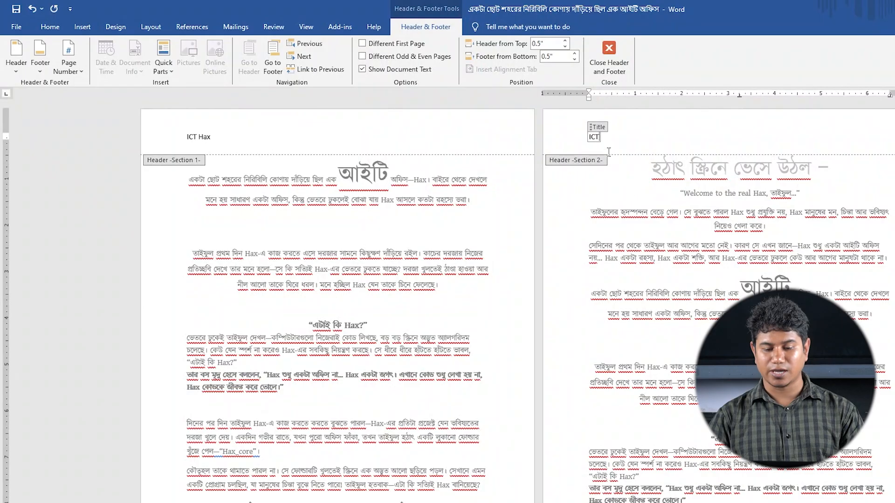
click(617, 55)
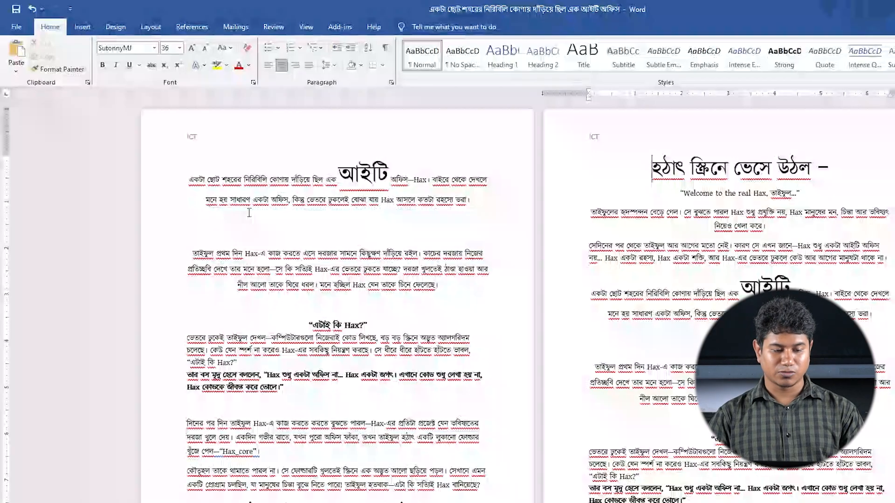
Reopen the headers and delete the title control from both the Section 1 and Section 2 headers
double_click(603, 139)
click(231, 144)
click(188, 127)
key(Delete)
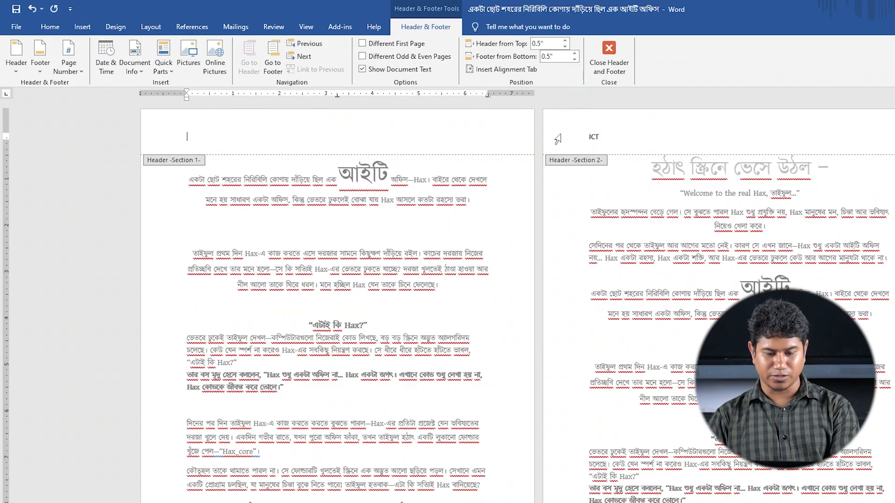
click(599, 139)
click(399, 141)
click(599, 137)
key(Delete)
click(402, 143)
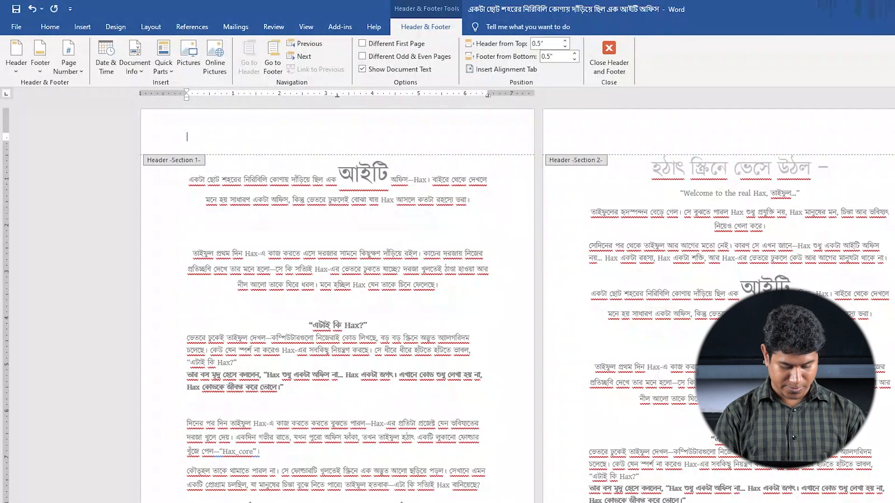
Enter "ICT Hax" in the Section 1 header and "ICT" in the Section 2 header, and close header editing
text(T Hax)
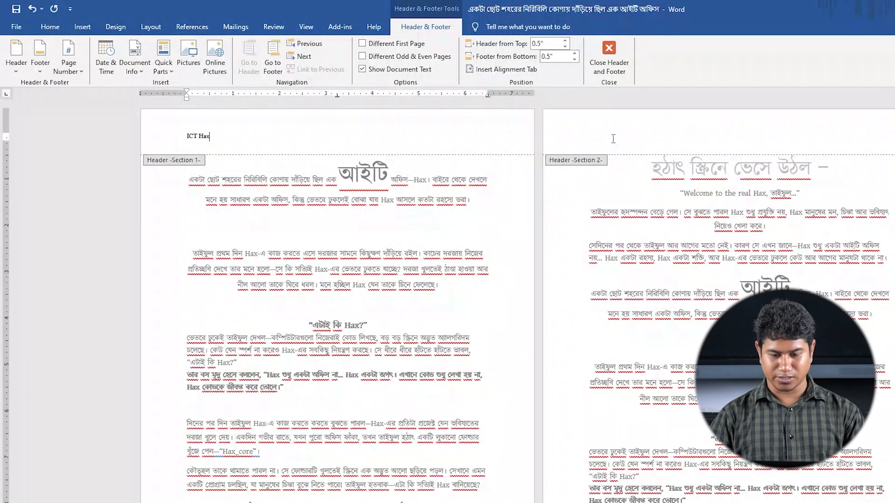
click(614, 138)
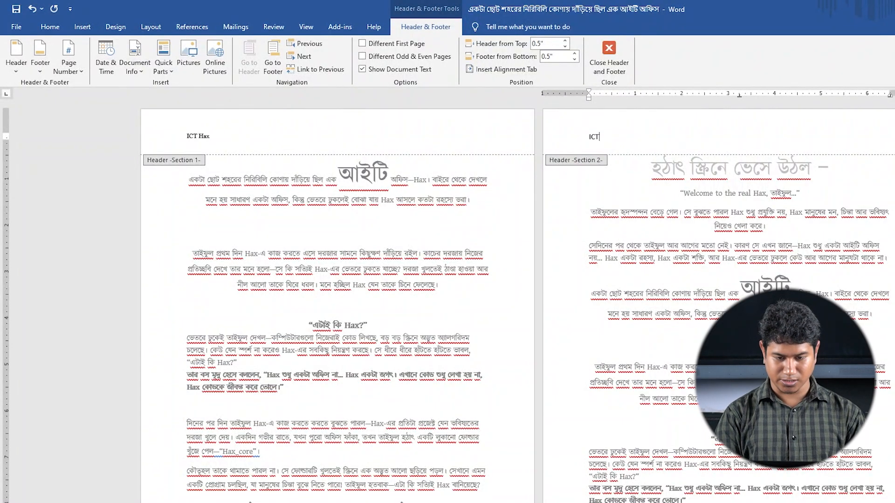
click(608, 52)
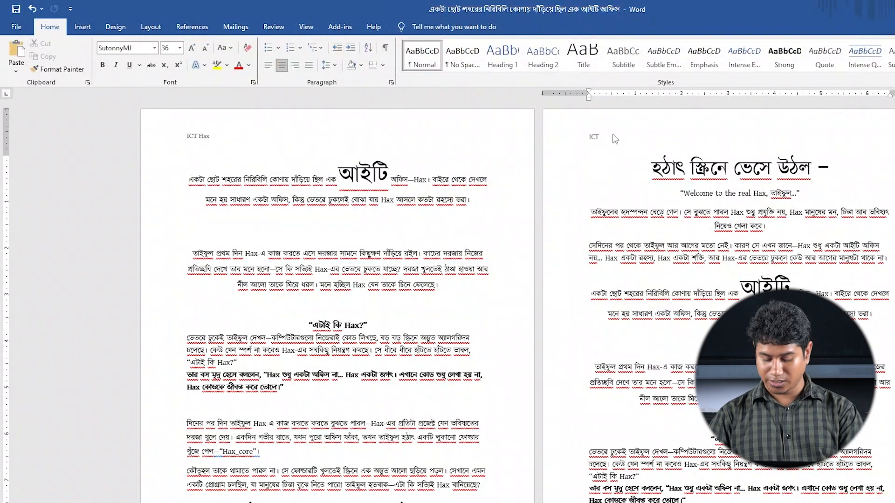
Capture the two pages, outline each header text with a red rectangle, and dismiss the capture
key(Print)
drag(130, 94, 894, 452)
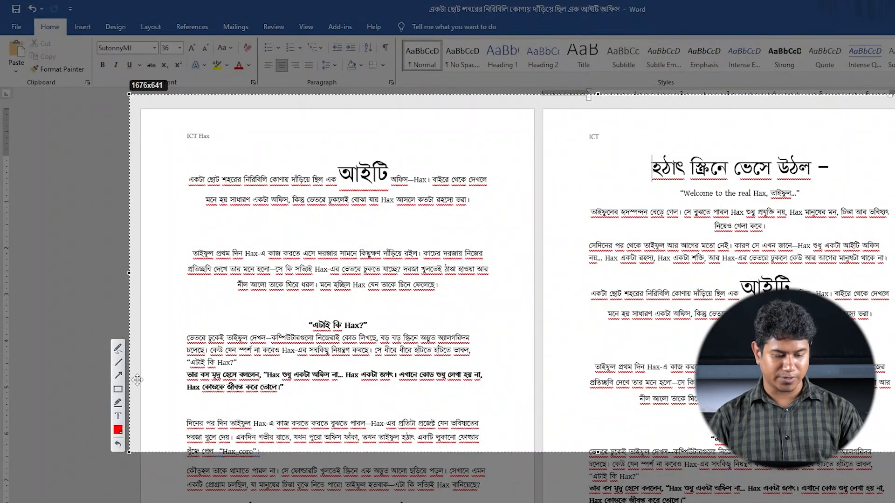
drag(161, 119, 240, 152)
drag(575, 119, 627, 150)
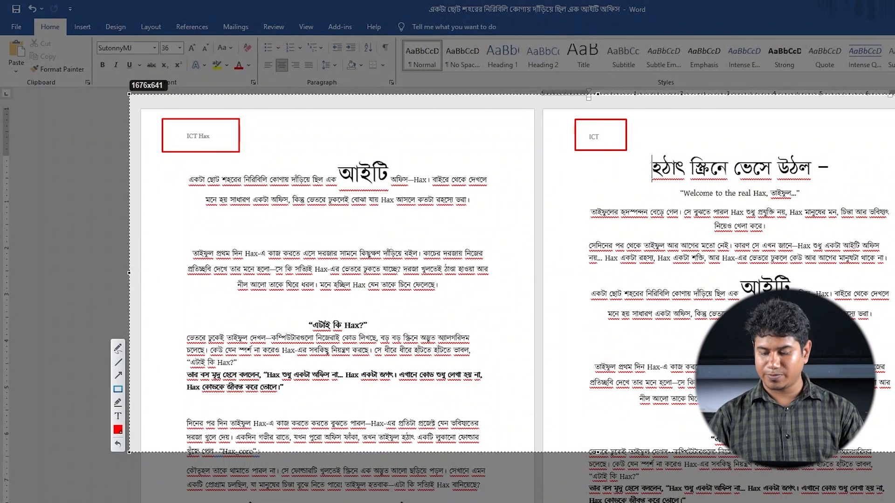
key(Escape)
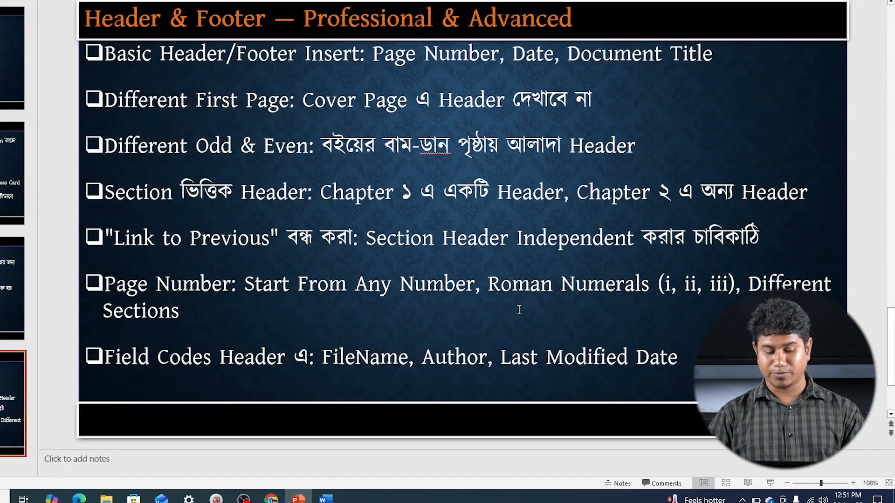
Return from PowerPoint to the sectioned Word document and delete "ICT Hax" from the Section 1 header
mouse_move(325, 499)
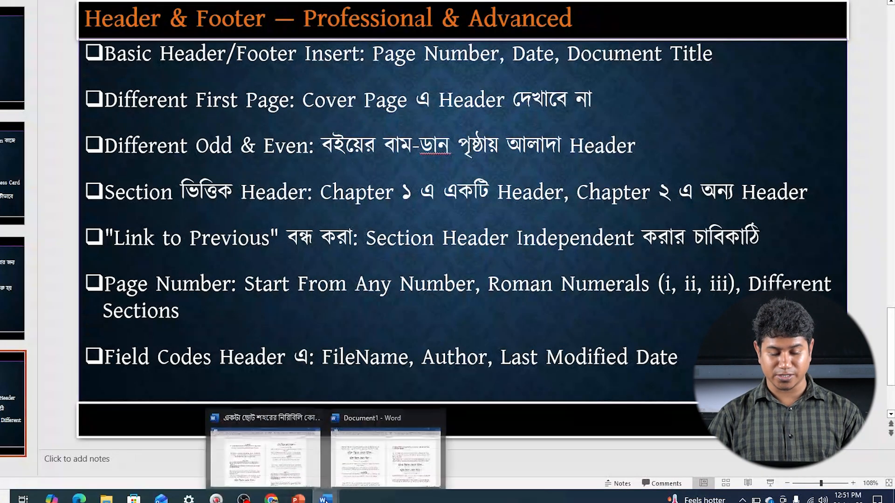
click(302, 480)
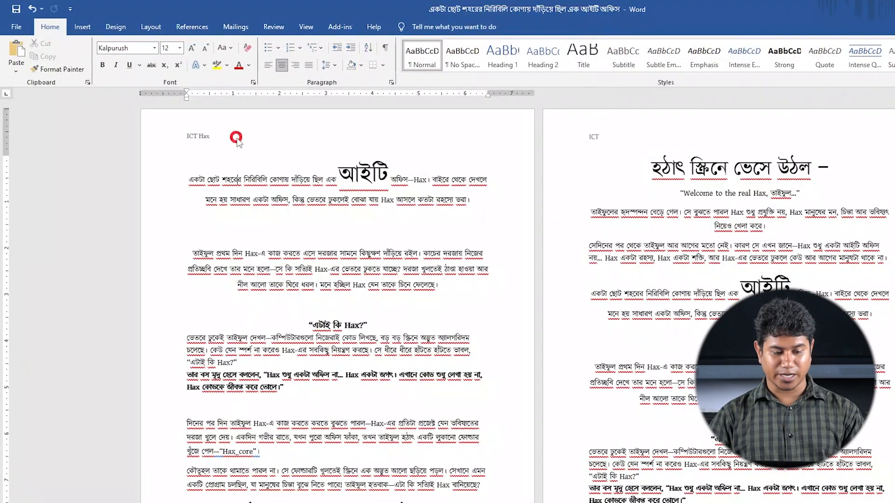
double_click(239, 143)
drag(212, 136, 186, 140)
key(BackSpace)
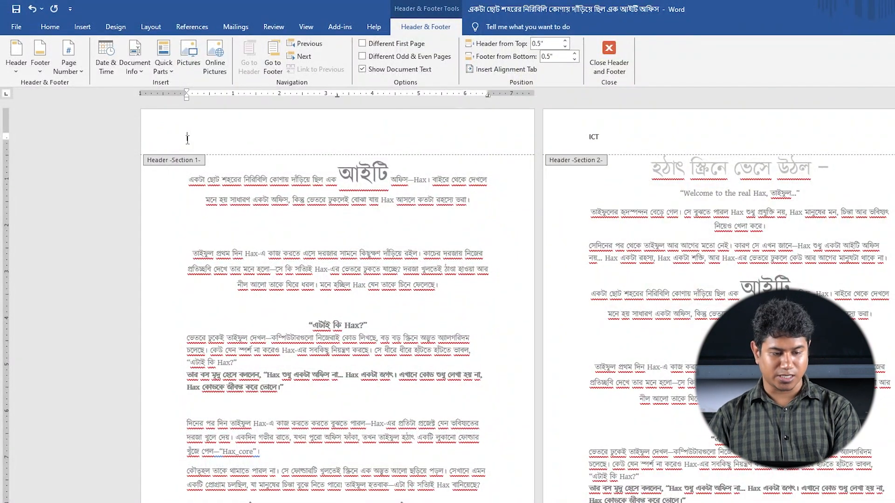
click(66, 64)
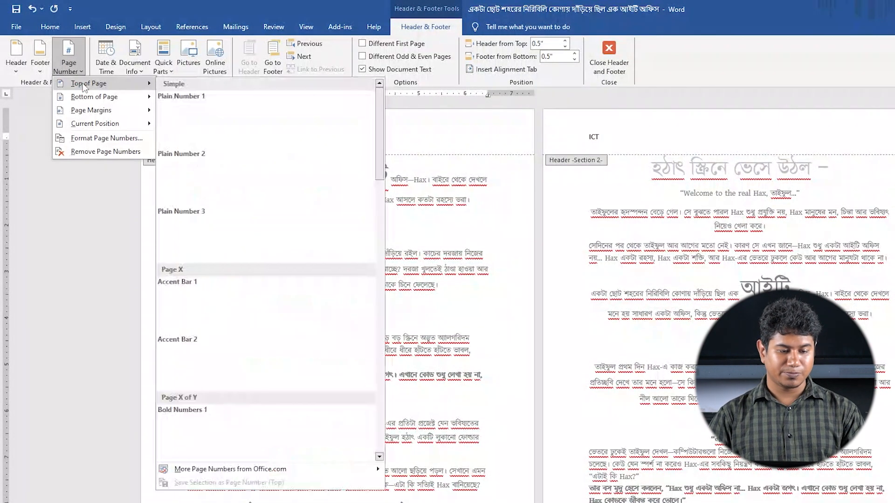
click(473, 137)
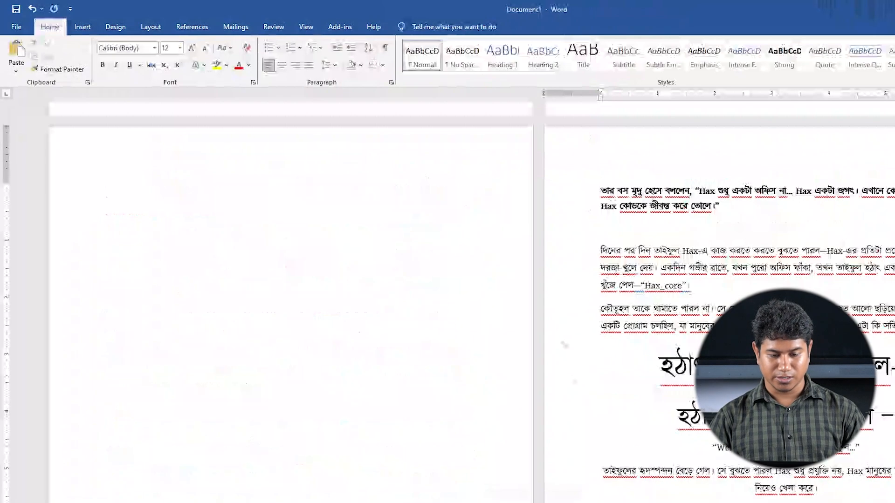
In Document1, open the first page's header and insert Plain Number 1 page numbering at the top of the page
scroll(394, 288, up, 5)
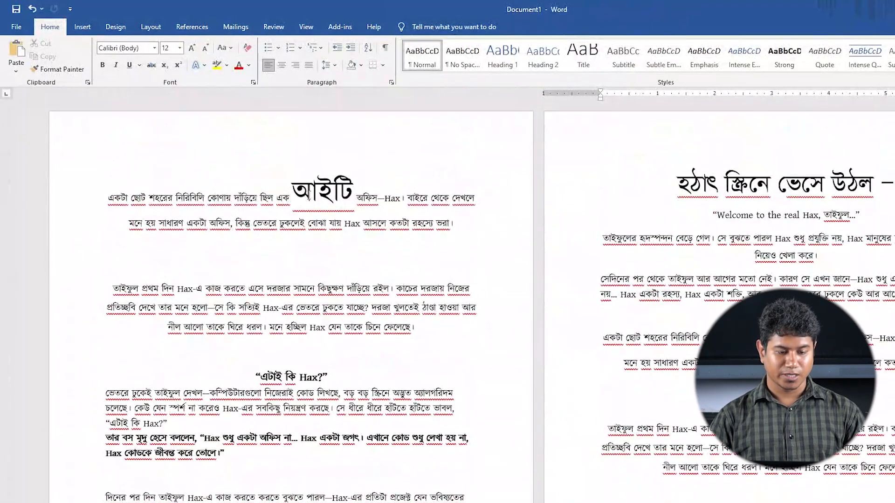
double_click(309, 143)
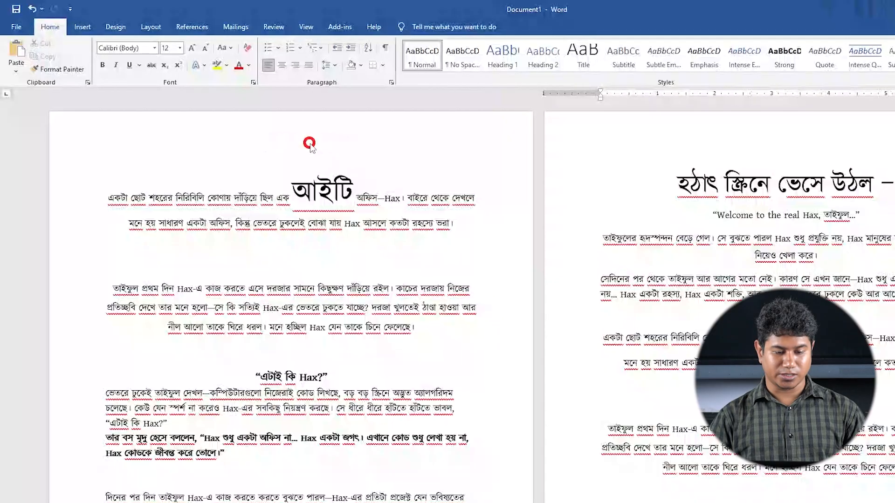
click(68, 66)
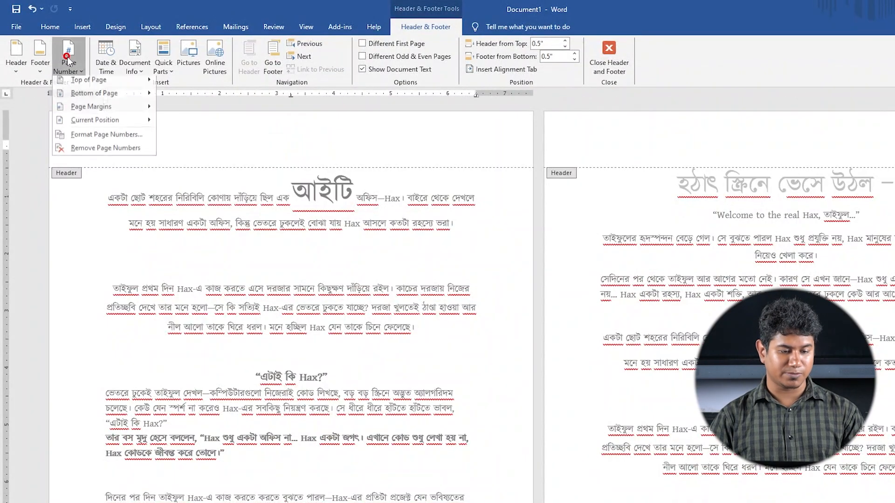
mouse_move(140, 83)
click(187, 121)
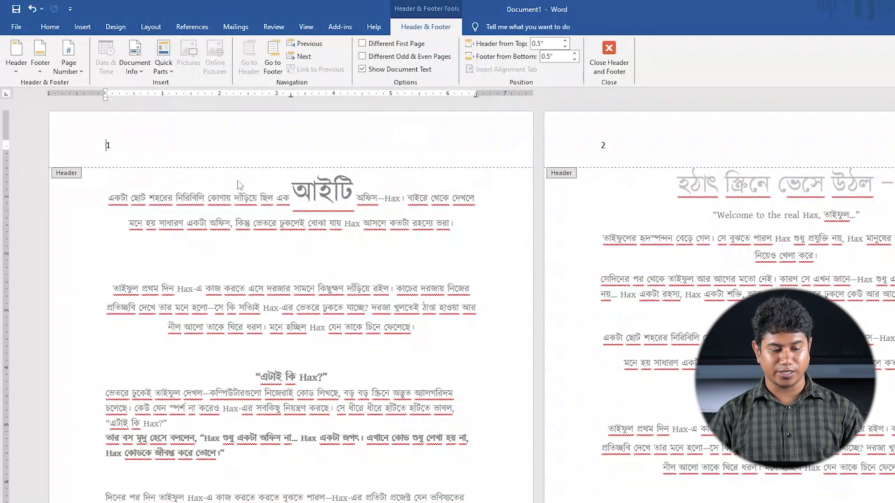
Examine the page numbers in the headers of the first four pages
scroll(238, 185, down, 10)
scroll(230, 320, up, 3)
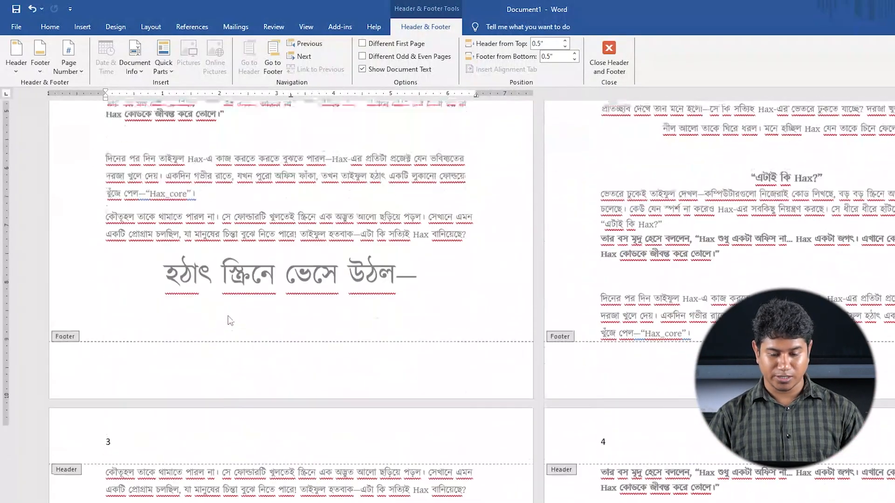
scroll(230, 320, up, 7)
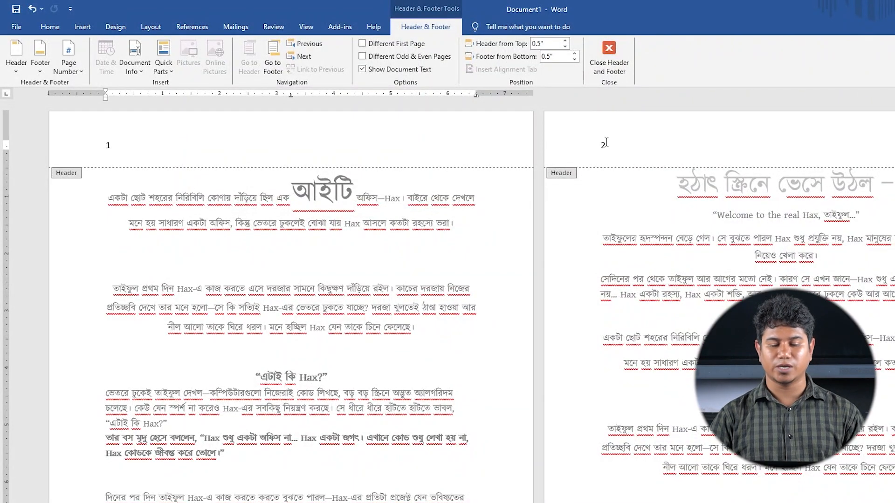
scroll(91, 346, down, 9)
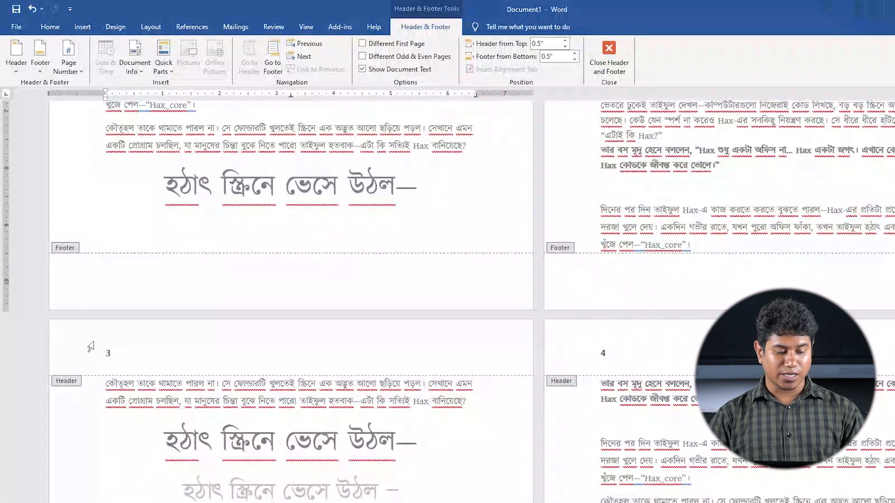
click(112, 351)
click(614, 355)
scroll(320, 369, up, 9)
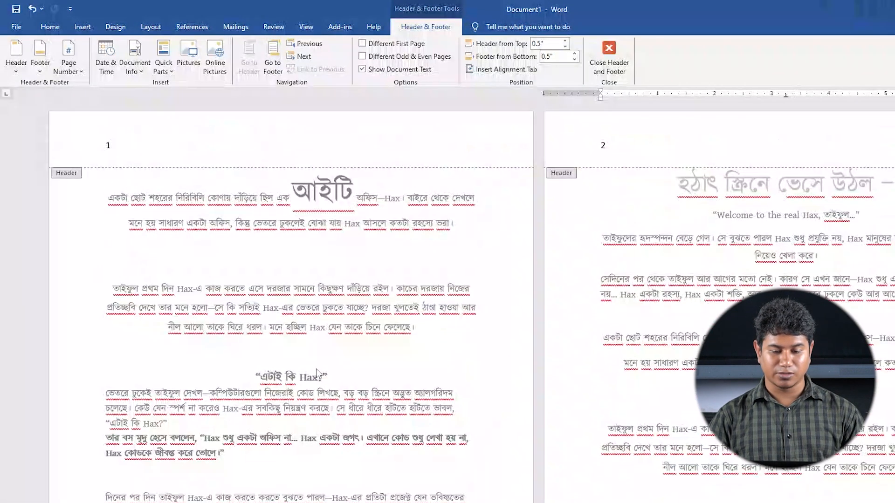
click(368, 211)
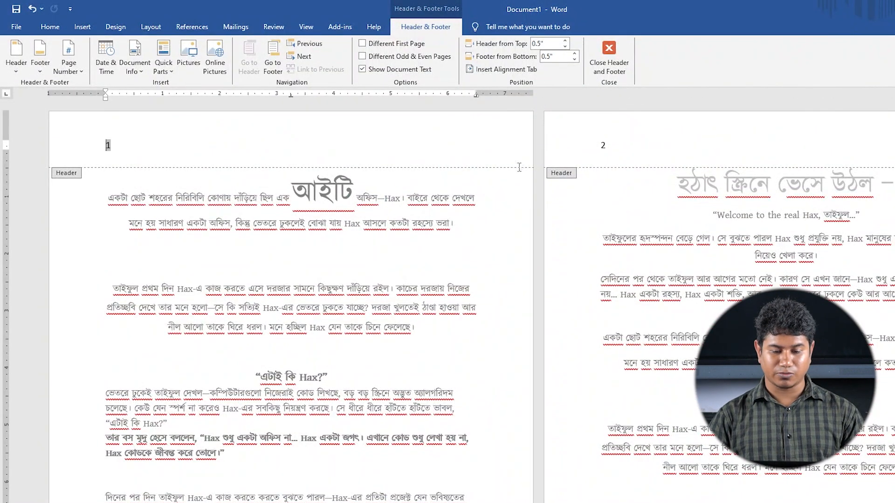
click(642, 186)
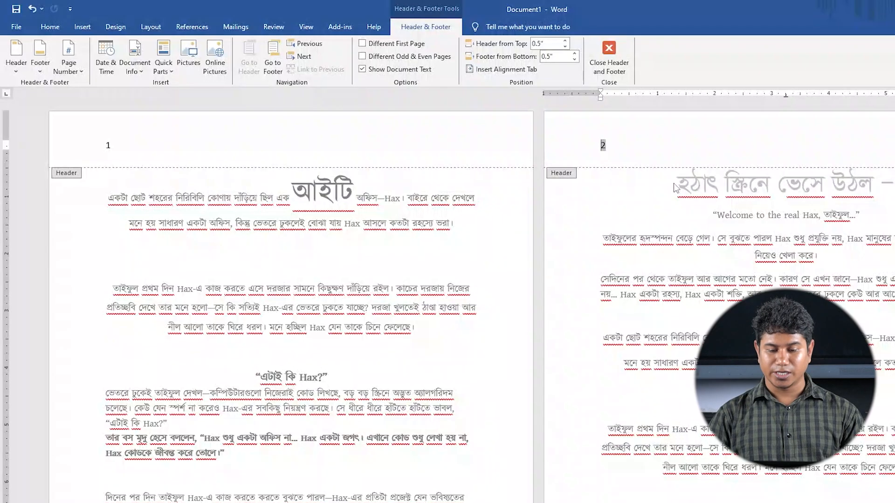
Close the header and insert a Next Page section break before the large heading at the start of page 2
click(621, 67)
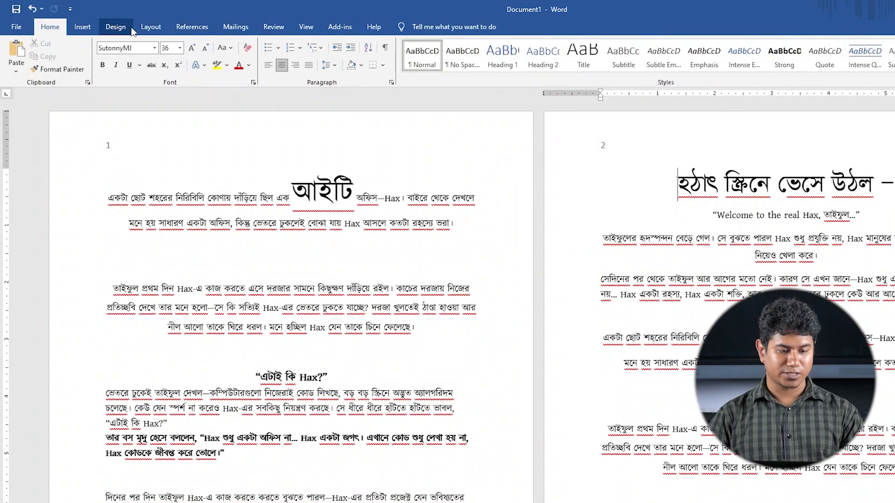
click(152, 29)
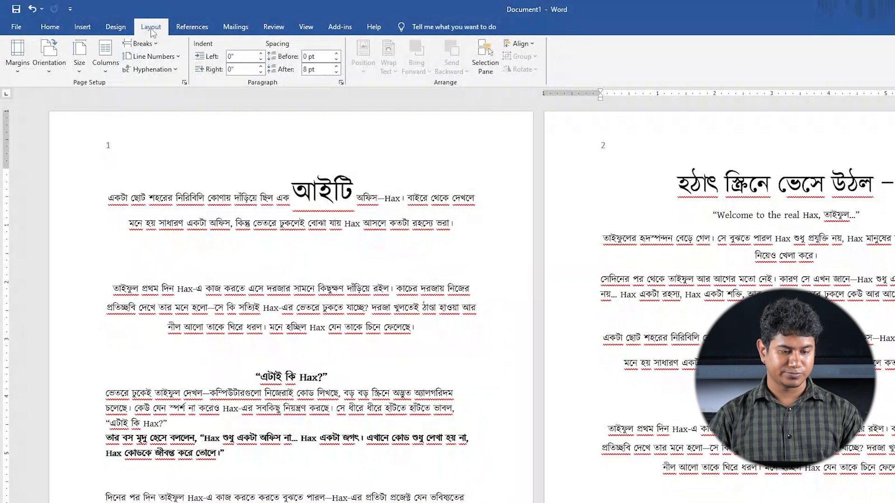
click(141, 43)
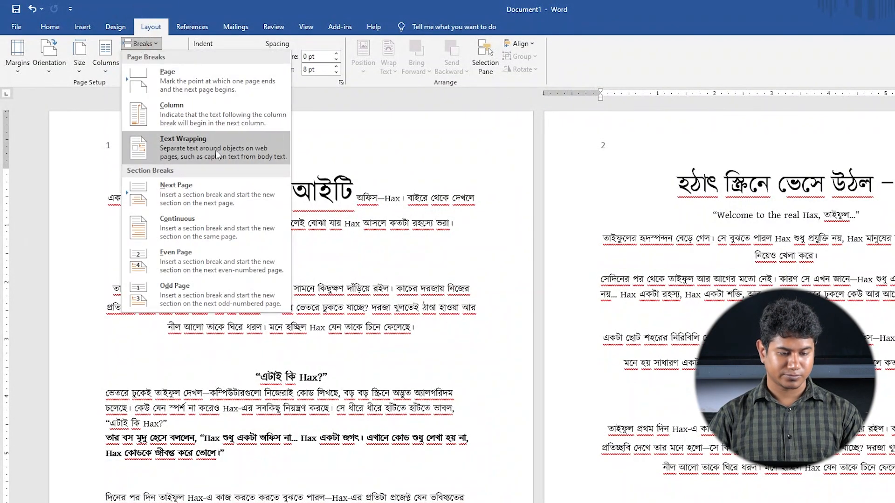
click(174, 193)
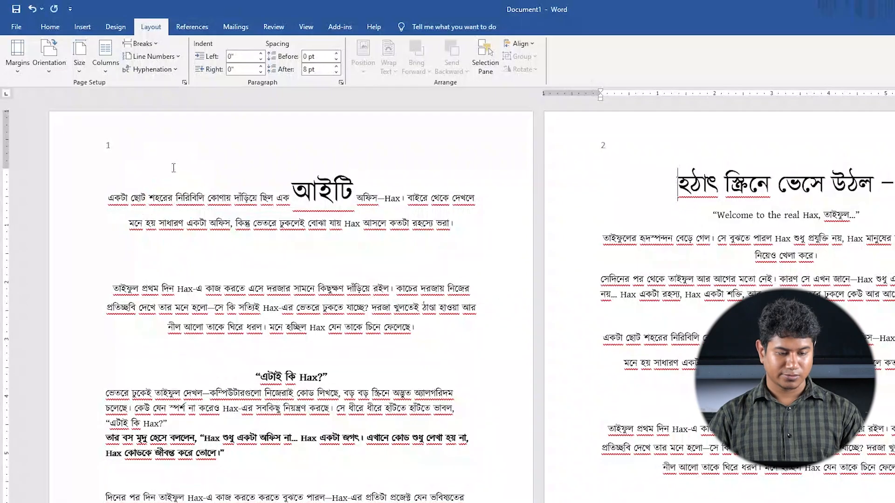
Try a second Next Page section break before the same page 2 heading and undo it
click(140, 43)
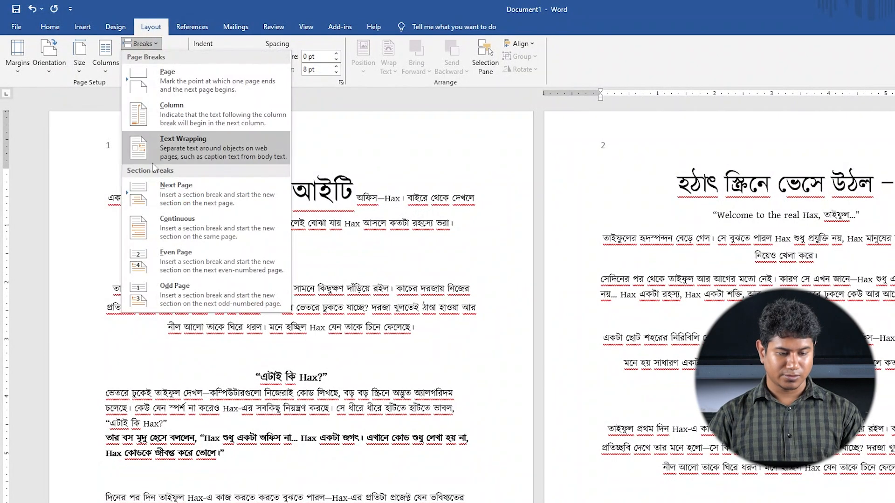
click(168, 200)
scroll(635, 157, down, 2)
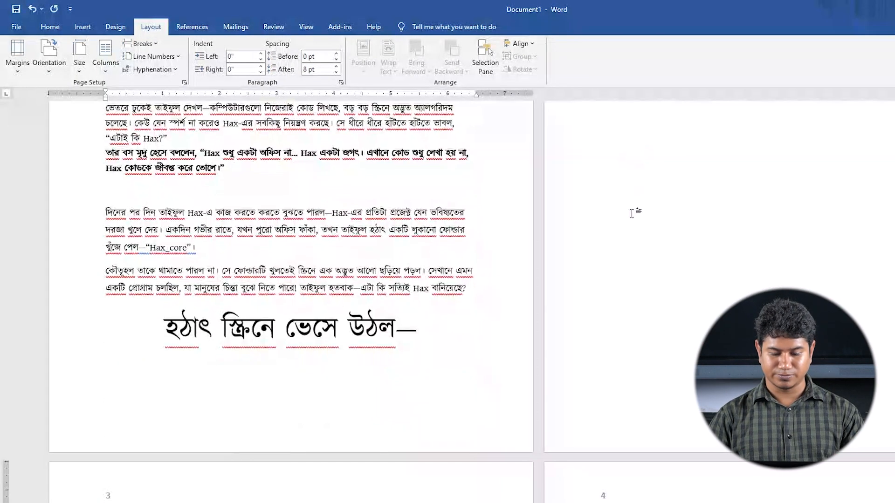
key(ctrl+z)
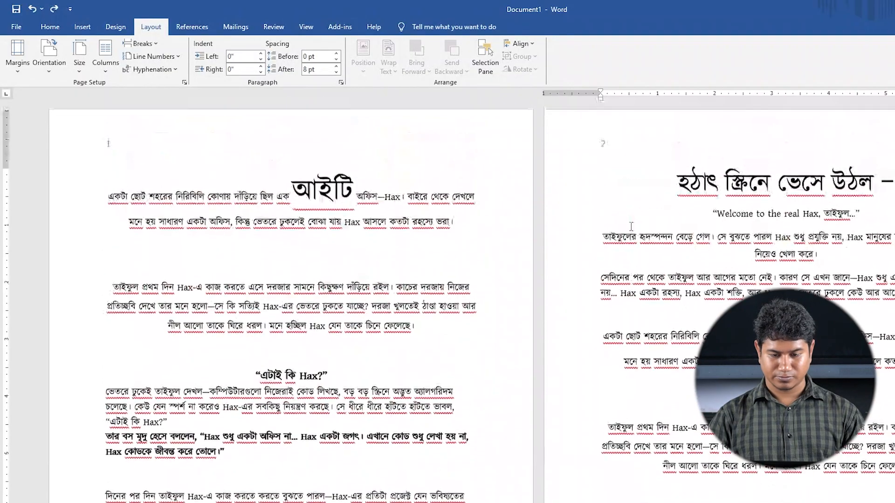
Open the Section 2 header on page 2 and turn off Link to Previous
click(647, 140)
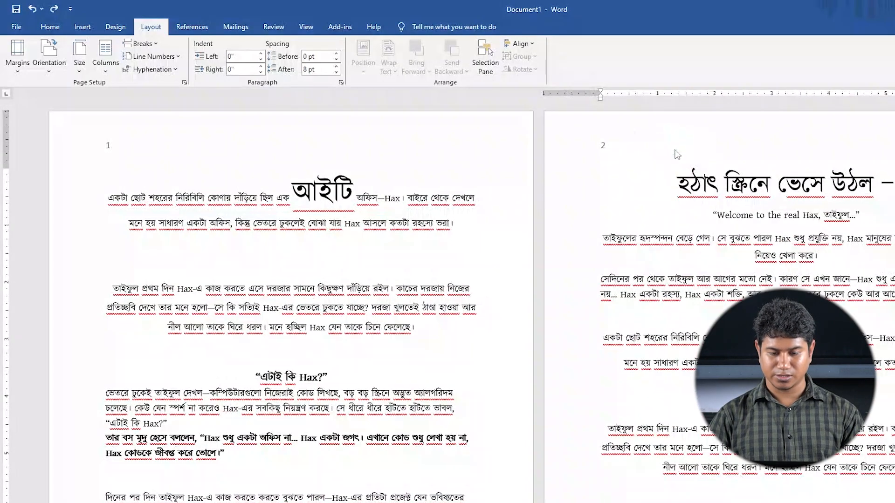
double_click(675, 149)
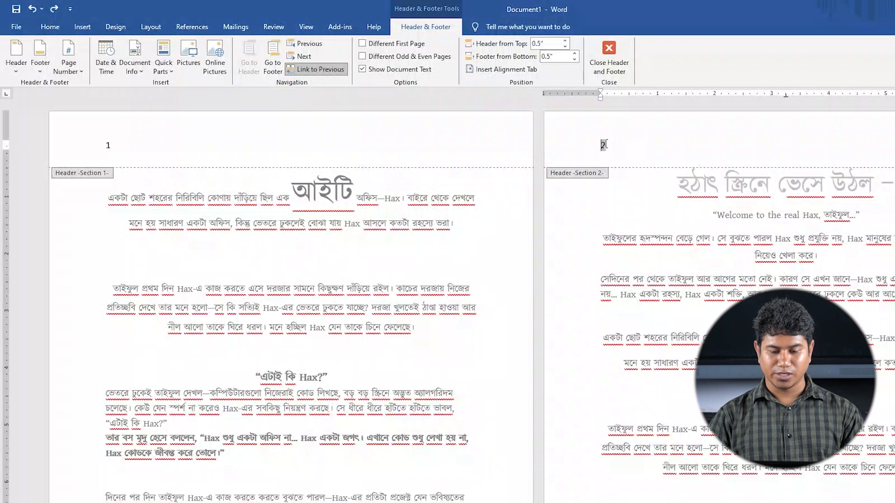
click(319, 70)
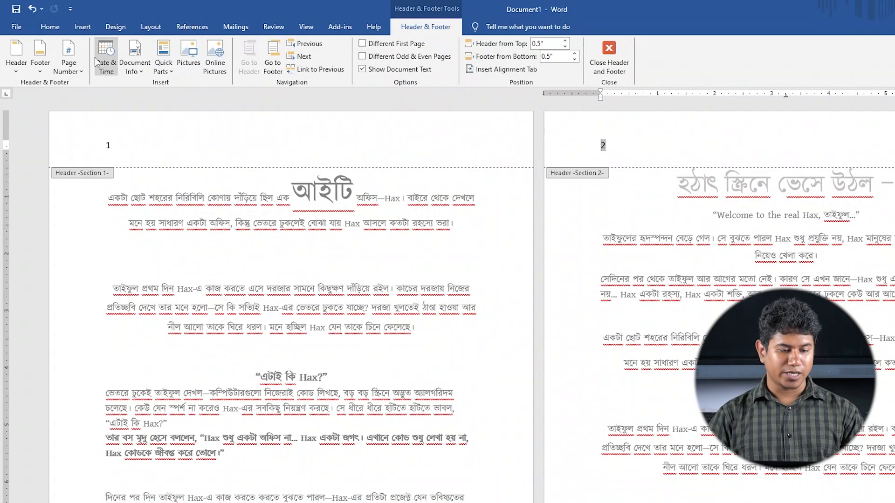
Format the Section 2 page numbers as A, B, C, starting at A, and check the following pages' headers
click(75, 63)
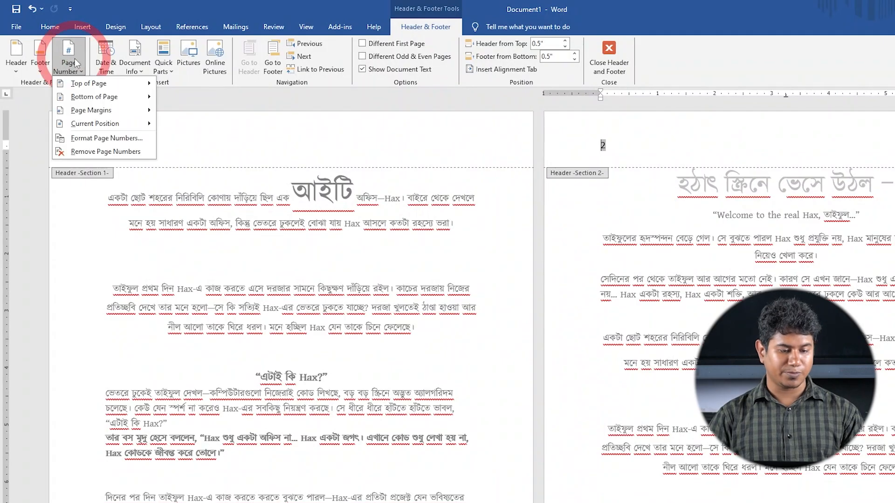
click(103, 139)
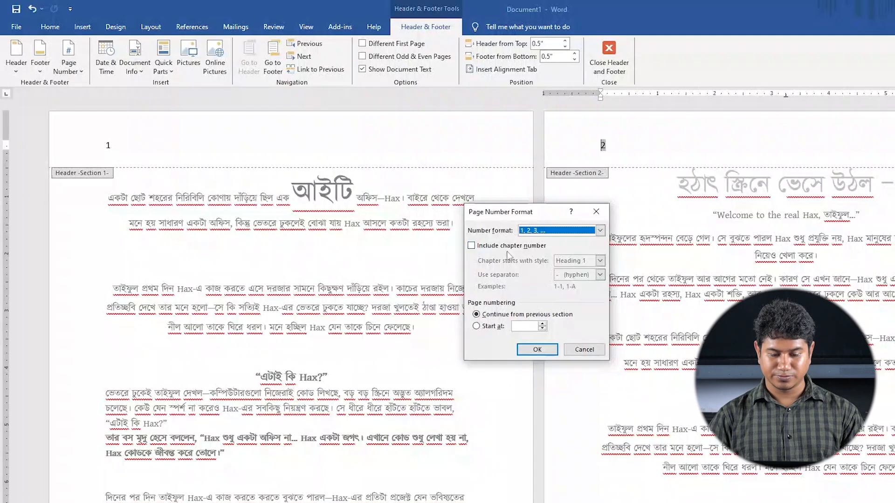
click(600, 230)
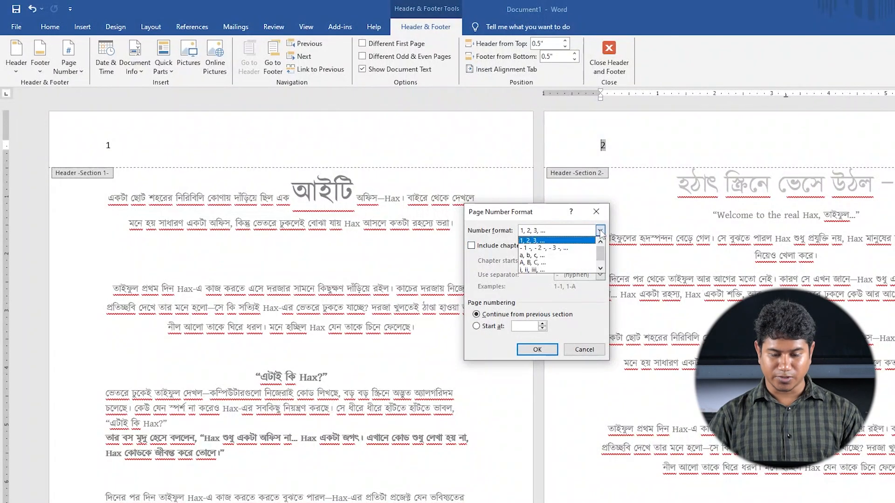
click(553, 262)
click(476, 326)
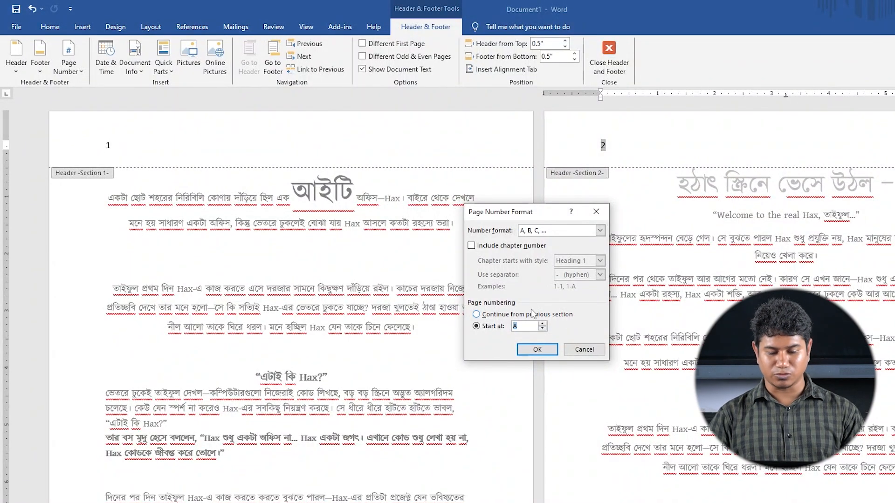
click(476, 314)
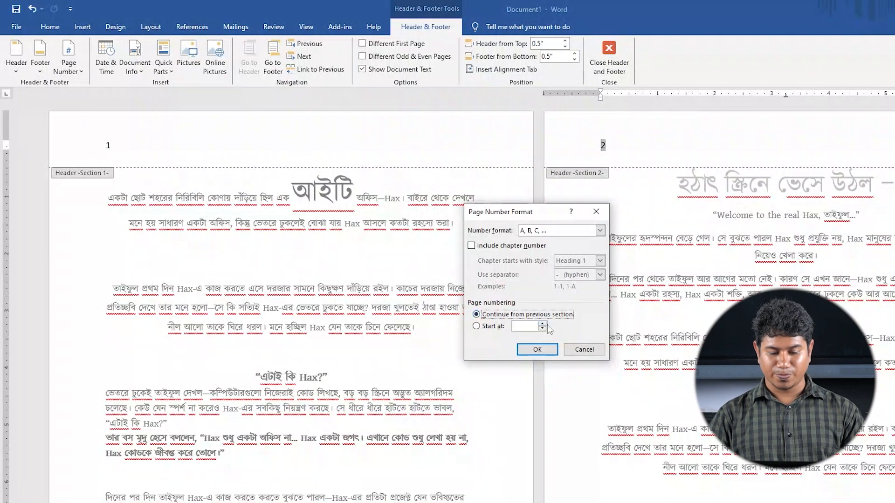
click(475, 325)
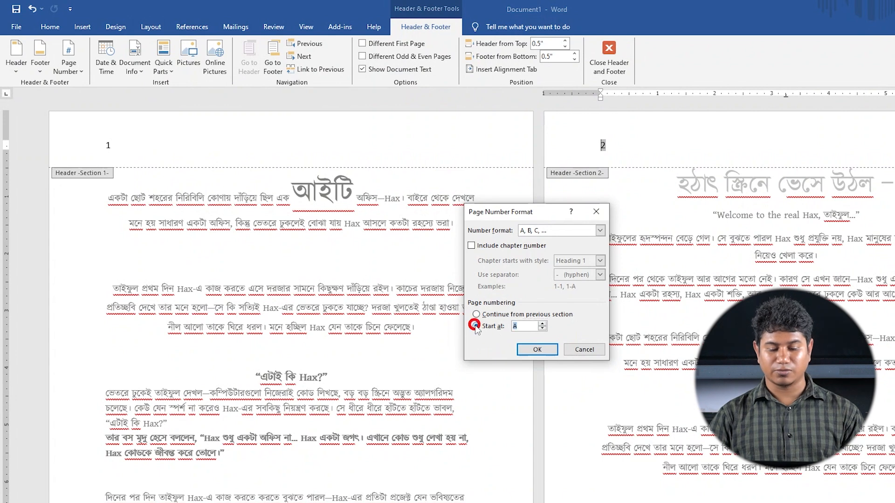
click(531, 350)
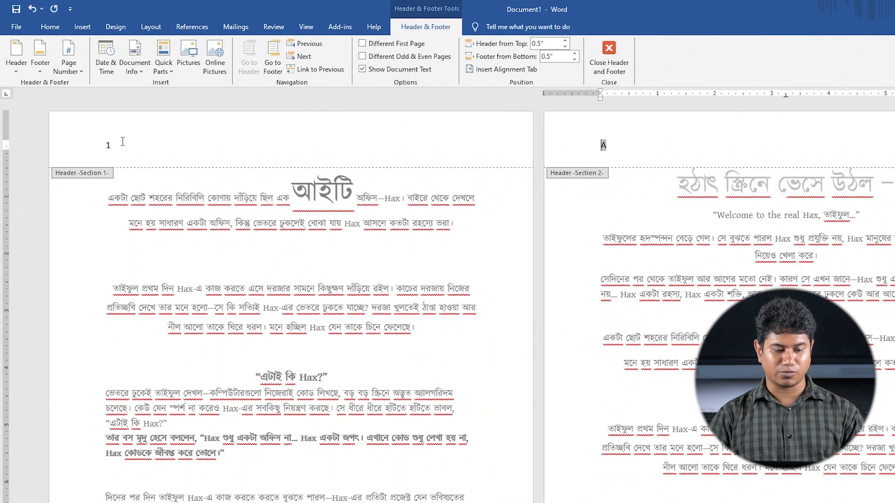
scroll(639, 146, down, 6)
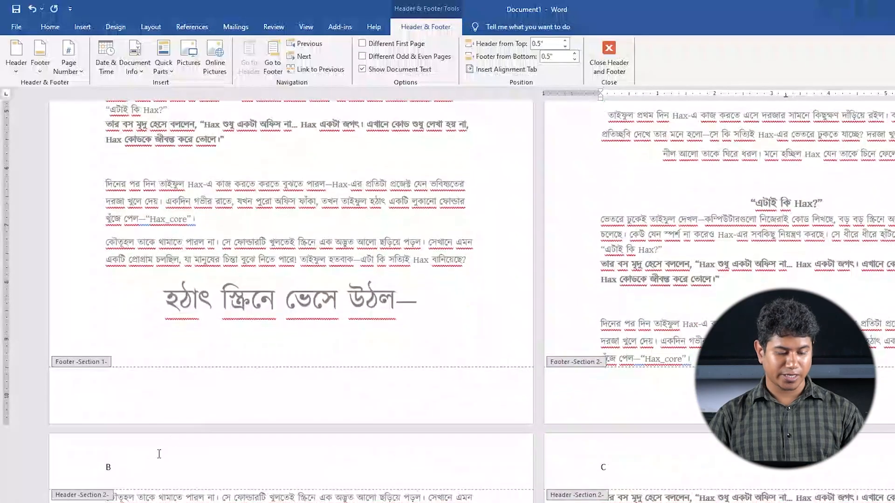
scroll(182, 455, up, 3)
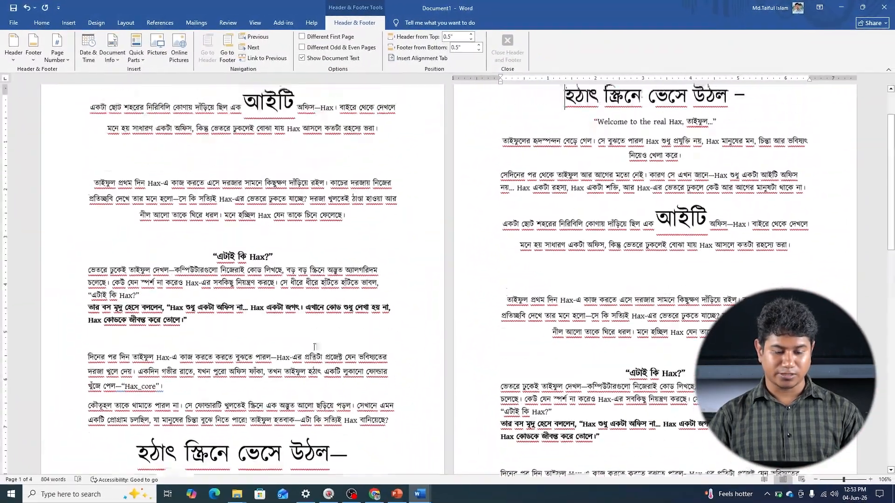
Leave the header and insert a Next Page section break before the first paragraph of page 3
double_click(314, 347)
scroll(315, 347, down, 8)
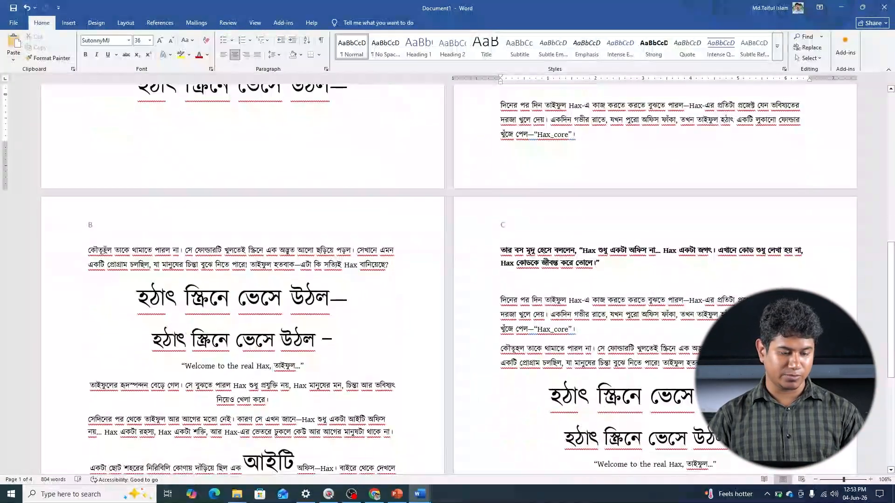
click(87, 249)
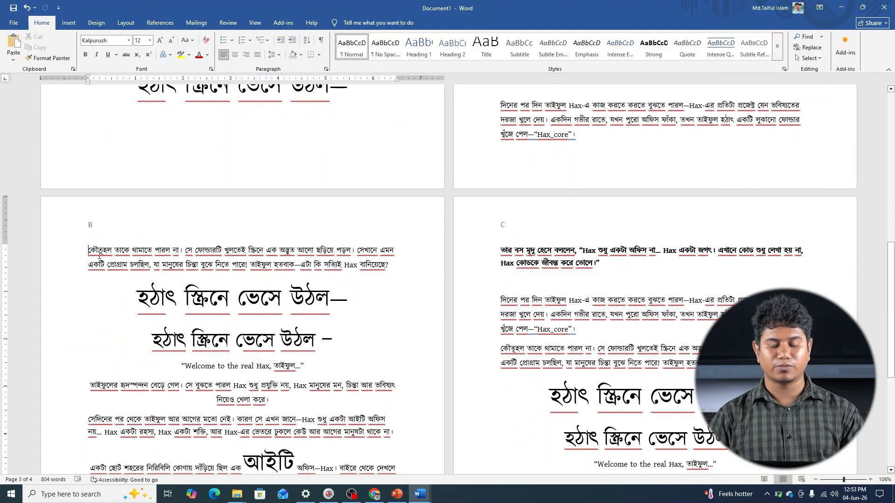
click(119, 25)
click(117, 37)
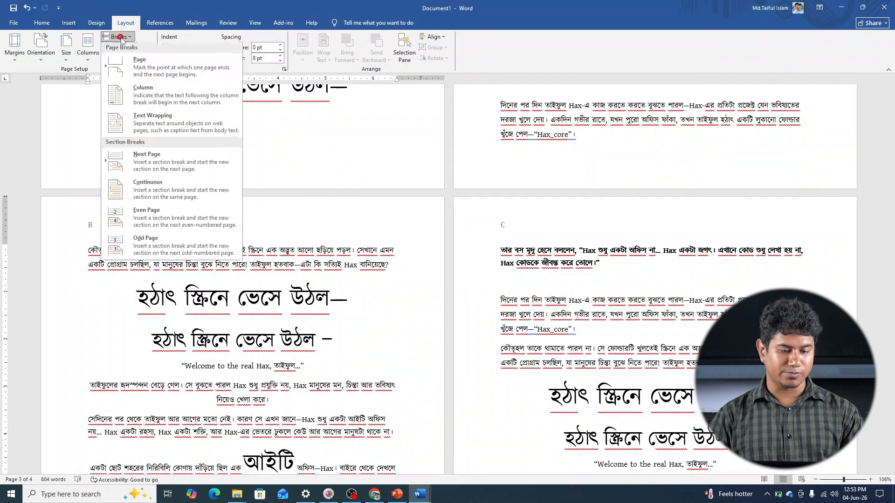
click(150, 174)
In the Section 3 header on page 3, format the page numbers as I, II, III, starting at I, and review the pages
right_click(116, 222)
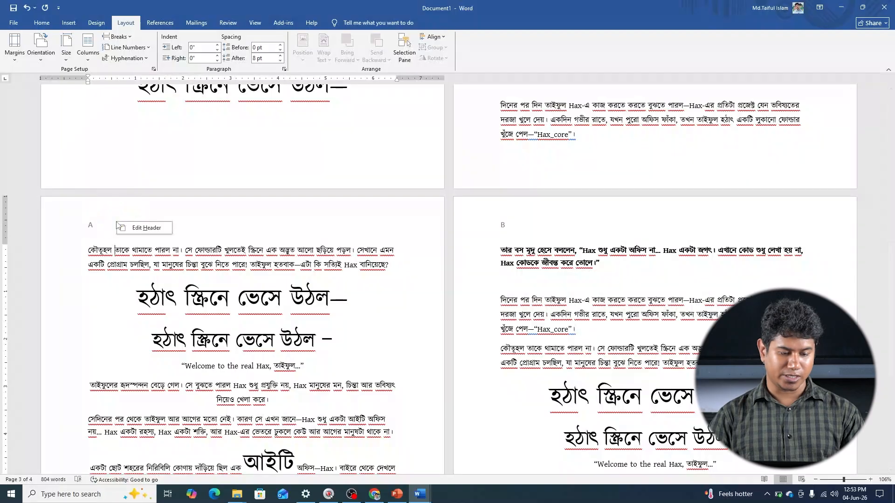
click(135, 230)
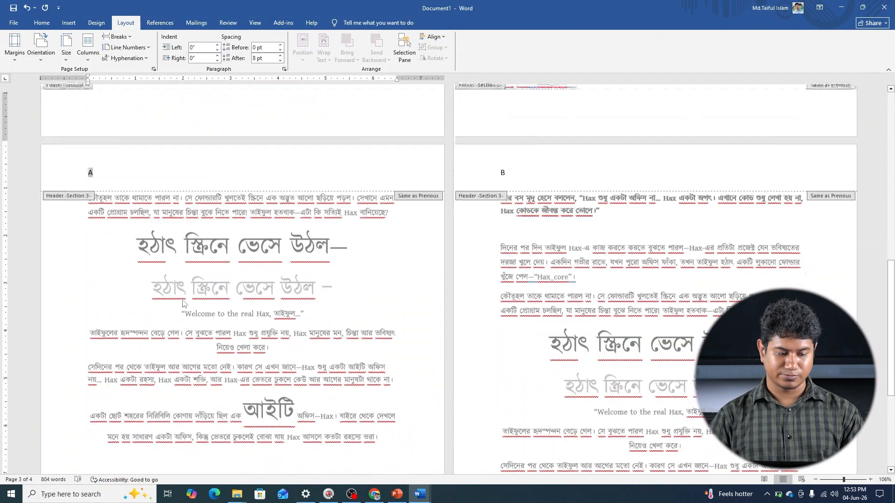
scroll(182, 304, up, 11)
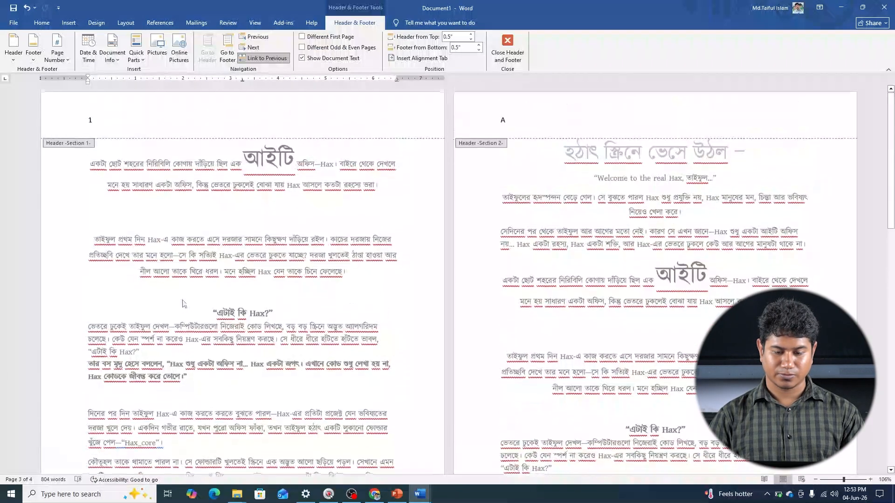
scroll(182, 305, down, 8)
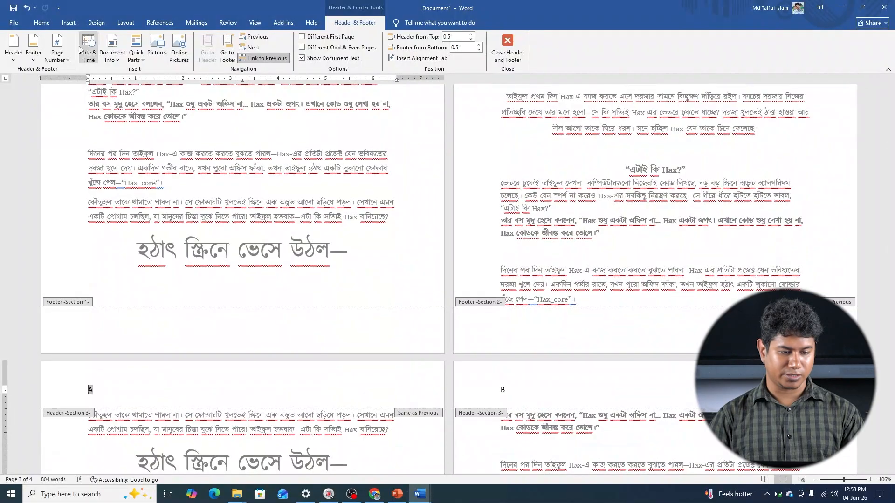
click(62, 51)
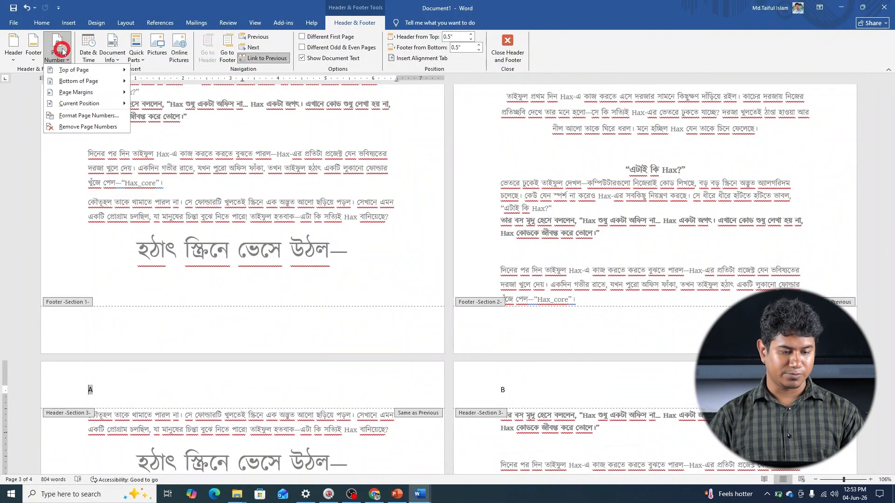
click(73, 116)
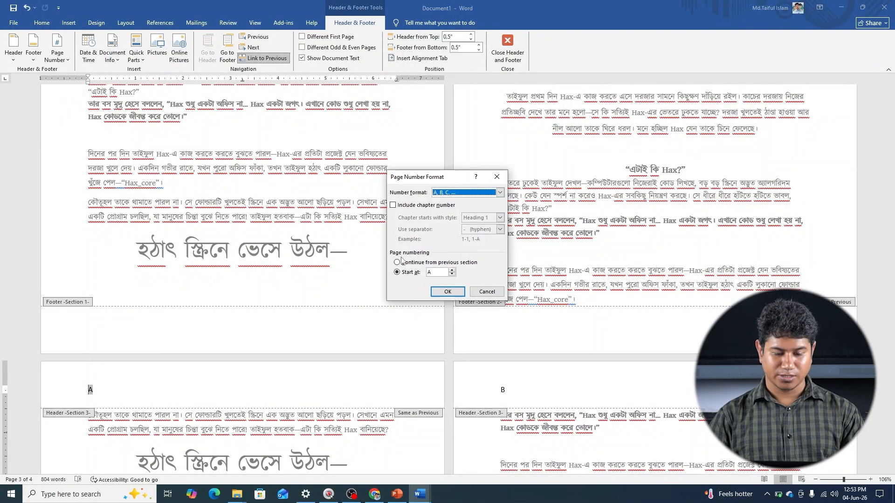
click(500, 192)
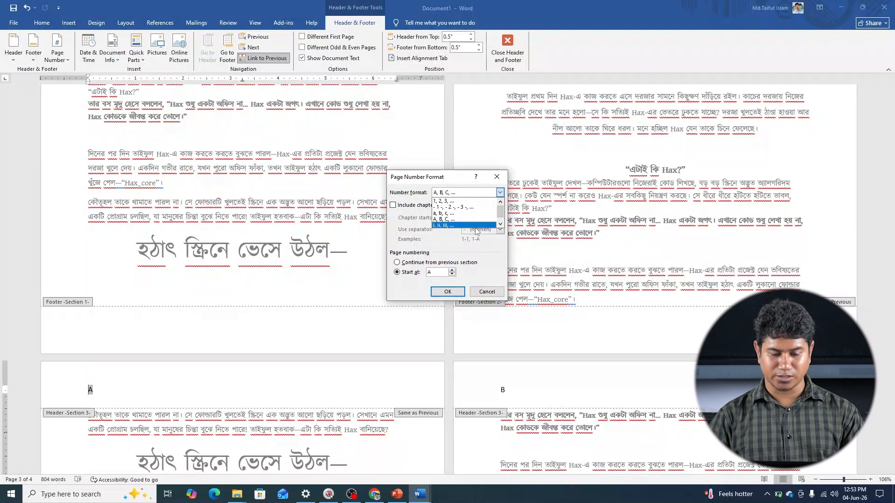
click(464, 226)
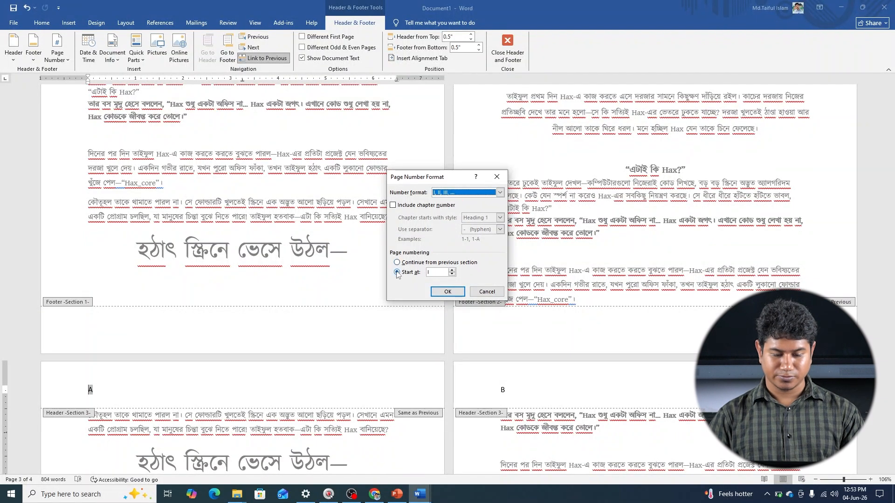
click(447, 292)
scroll(153, 320, down, 5)
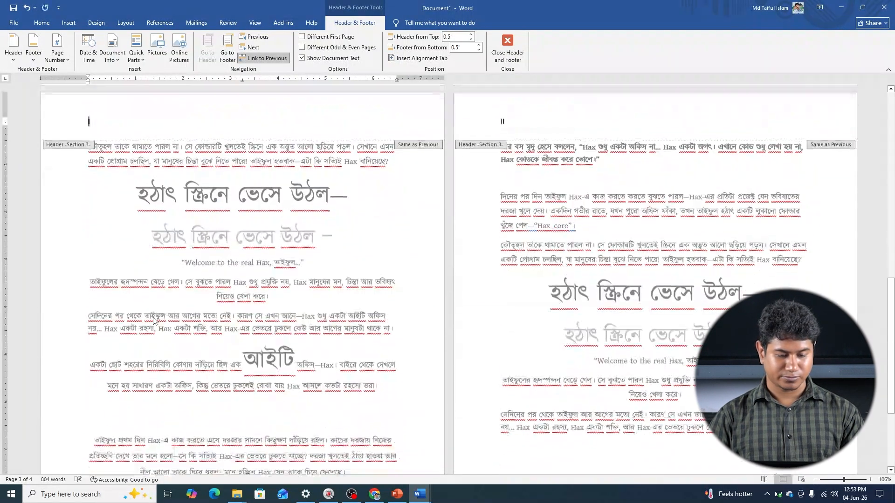
scroll(153, 321, up, 10)
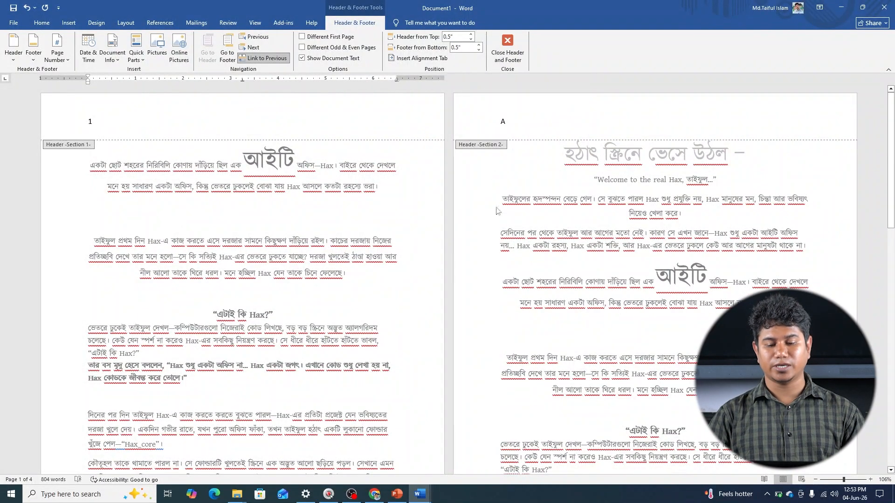
Check the PowerPoint topic slide, switch to the other Word document with the ICT header, and insert the File Name into its Section 1 header
click(405, 495)
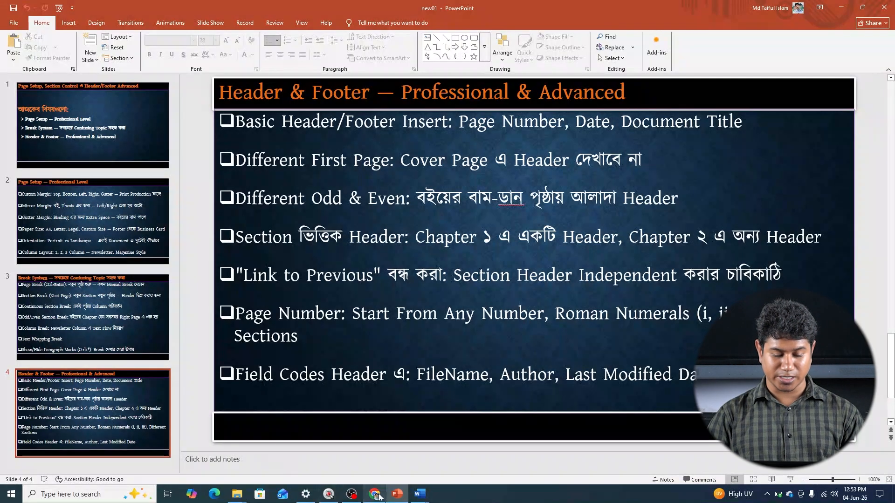
mouse_move(414, 495)
click(370, 453)
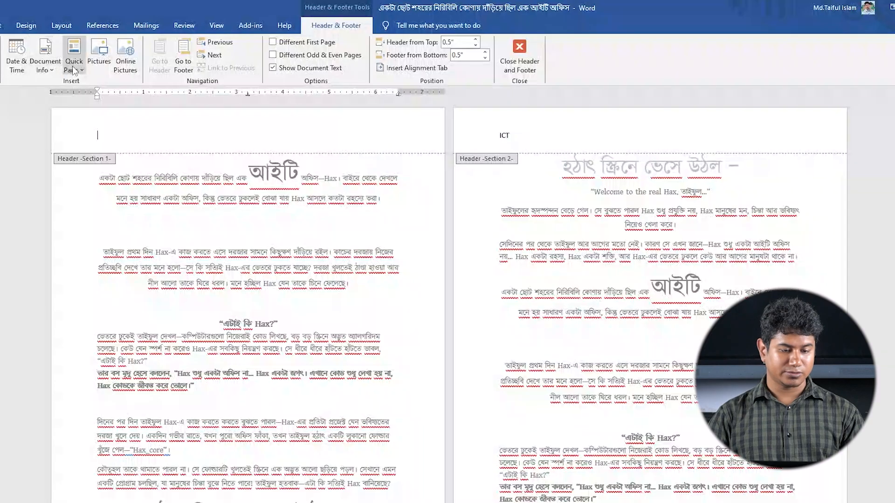
click(47, 69)
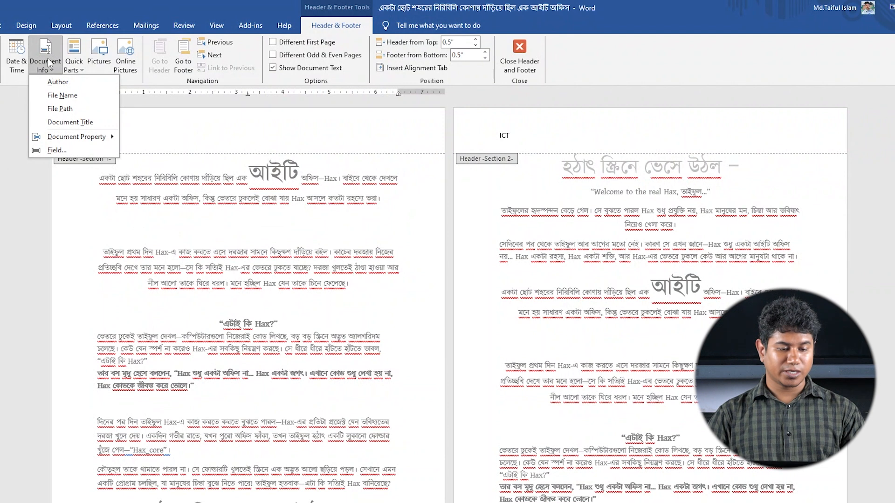
click(62, 95)
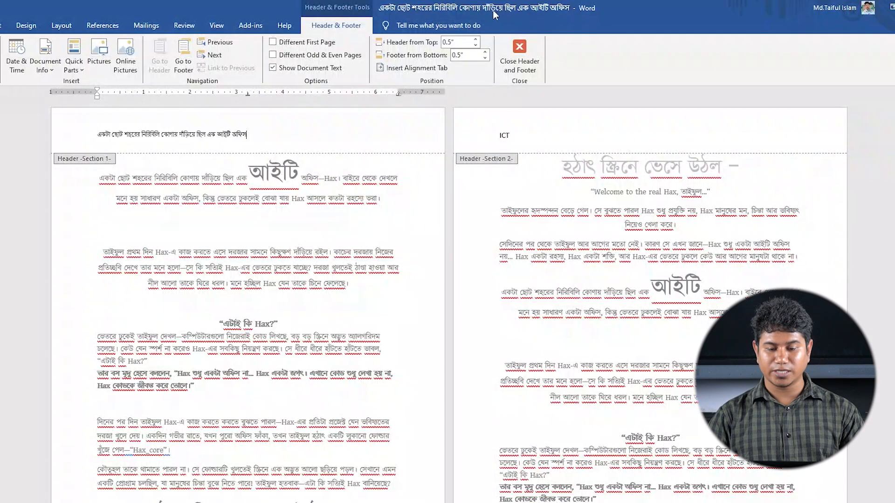
Delete the file name from the Section 1 header and review the field codes topic on the PowerPoint slide
drag(254, 137, 88, 138)
key(BackSpace)
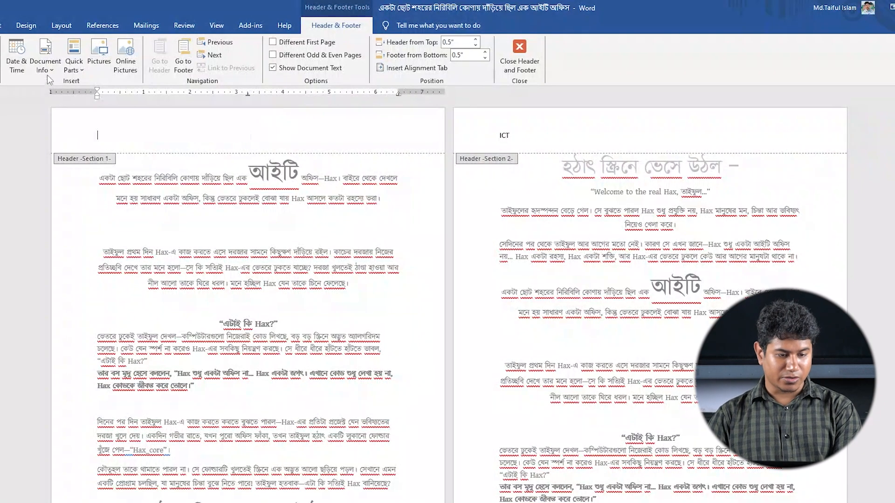
click(45, 70)
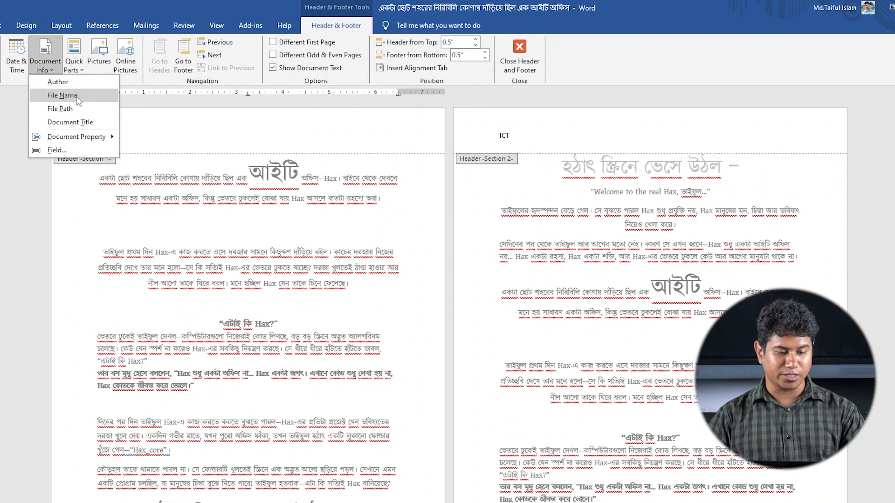
click(415, 502)
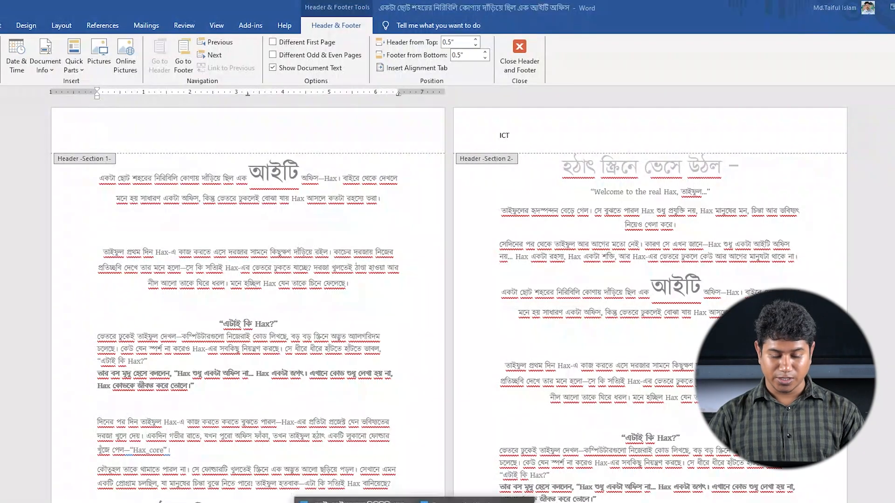
click(506, 502)
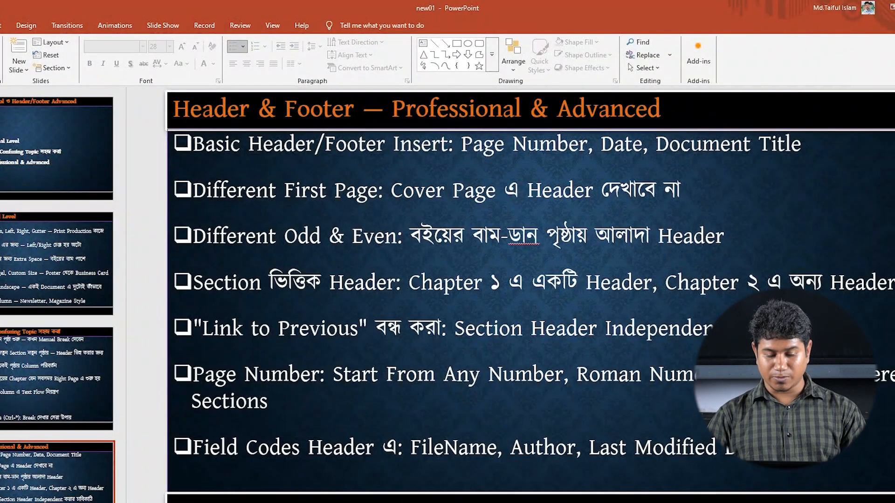
Return to the Word document with the ICT header and insert the Author document info into its Section 1 header
click(414, 502)
click(355, 502)
click(55, 68)
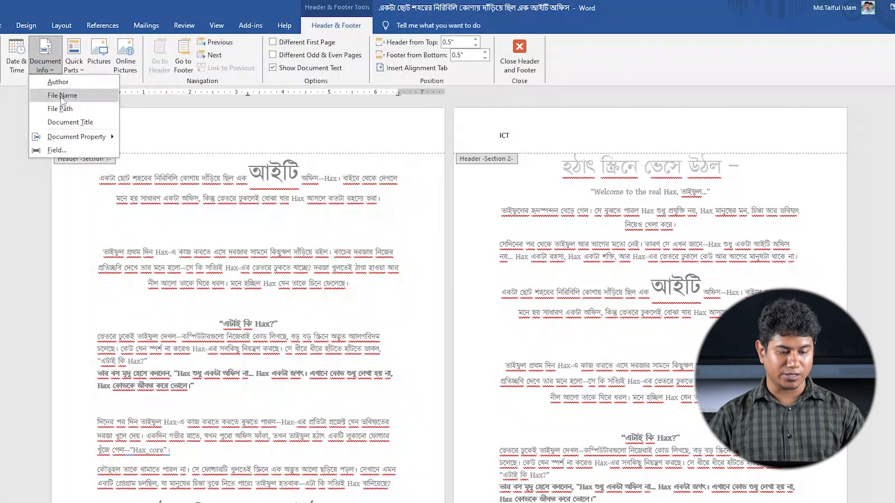
click(60, 86)
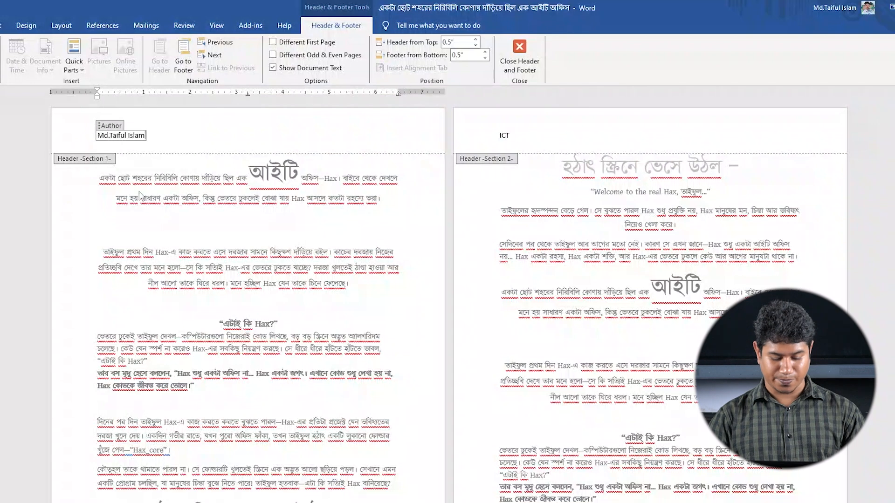
Delete the author field from the Section 1 header and check the field codes topic on the PowerPoint slide
drag(161, 139, 94, 136)
key(BackSpace)
key(BackSpace)
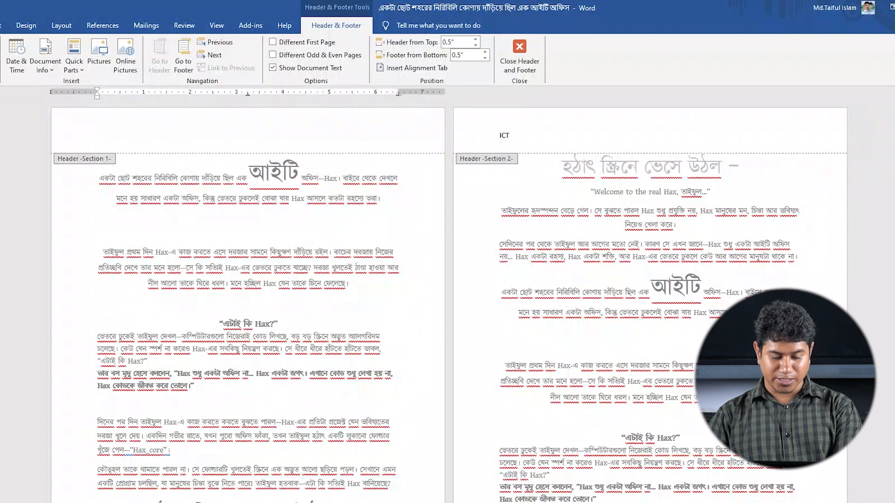
mouse_move(414, 502)
click(475, 502)
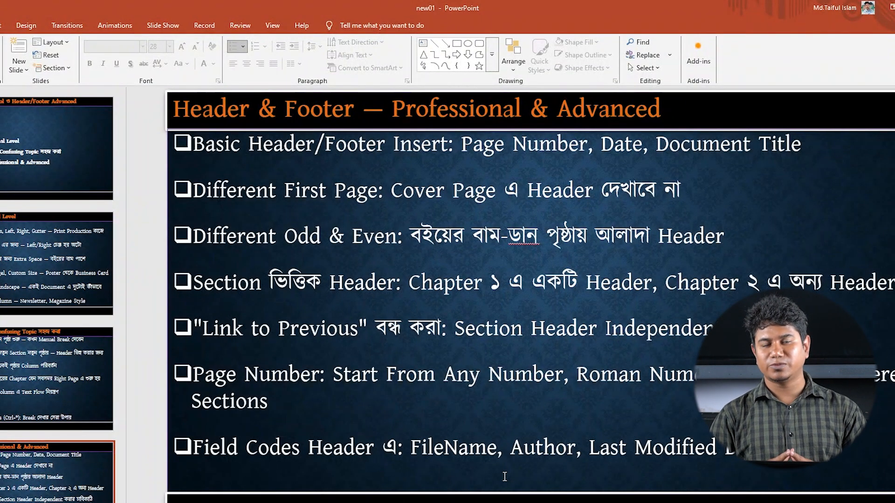
Return to the Word document with the ICT header and insert a SaveDate field into its Section 1 header
click(510, 502)
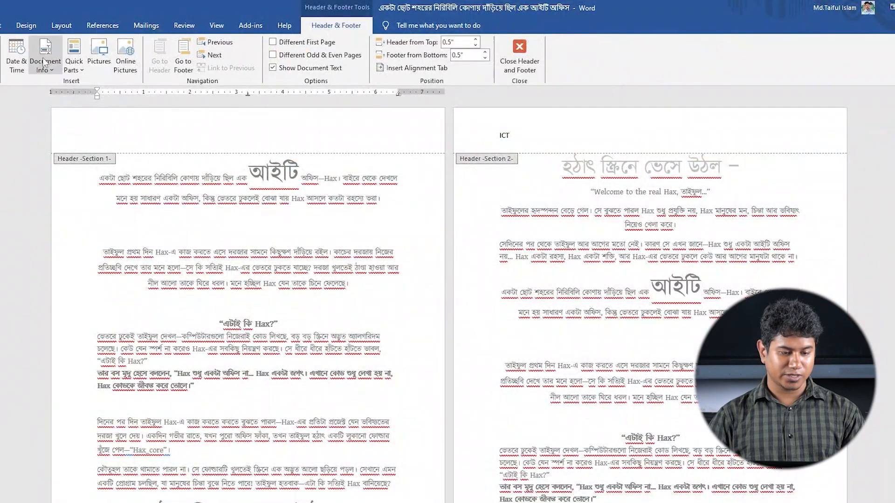
click(45, 63)
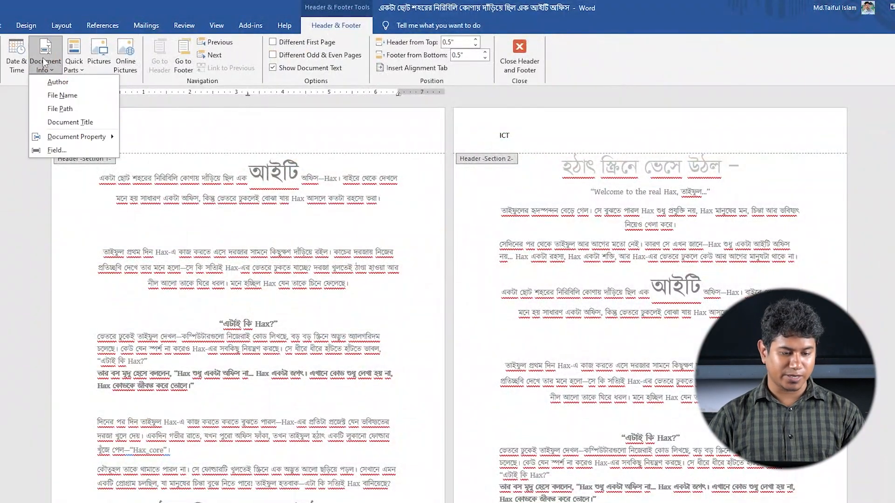
click(58, 150)
scroll(302, 311, down, 4)
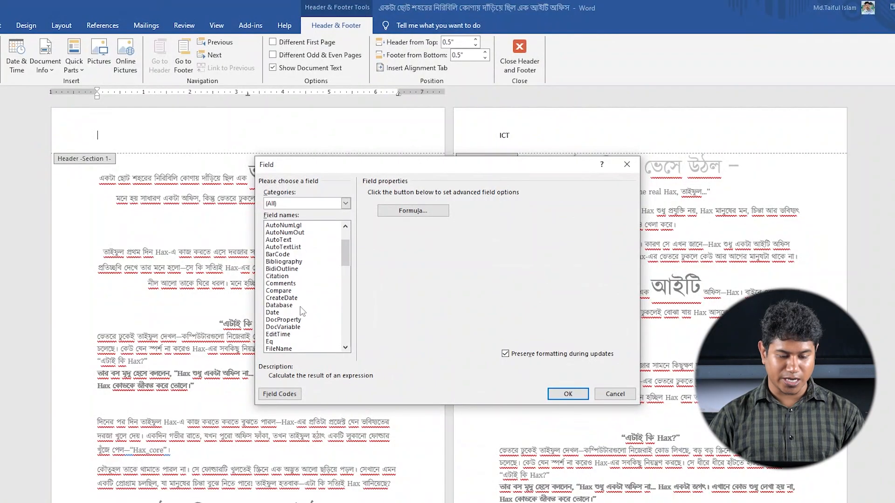
scroll(302, 312, down, 4)
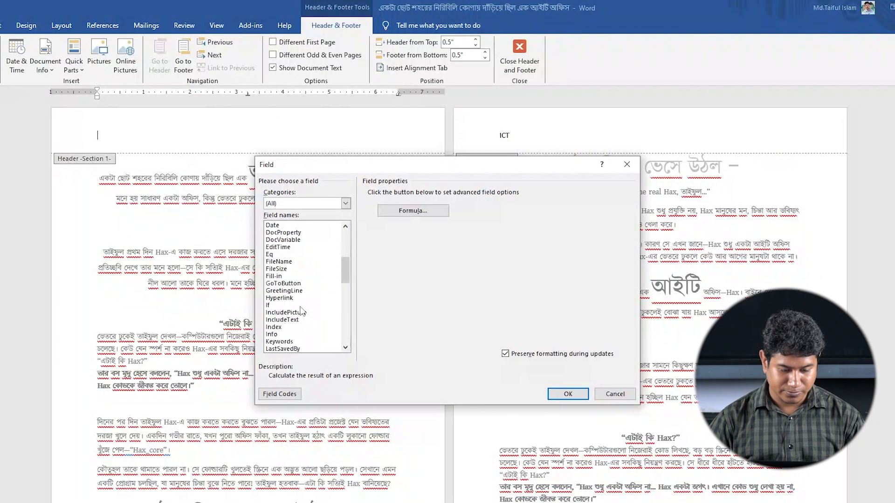
scroll(302, 312, down, 6)
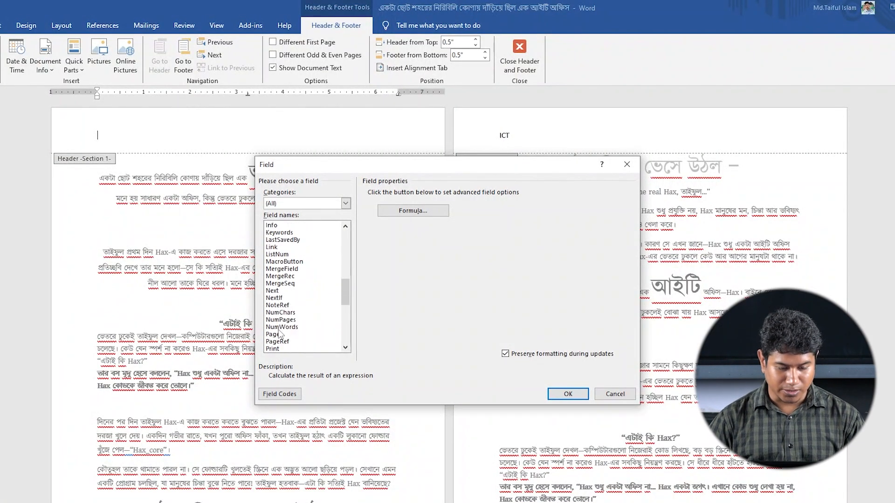
scroll(280, 333, down, 5)
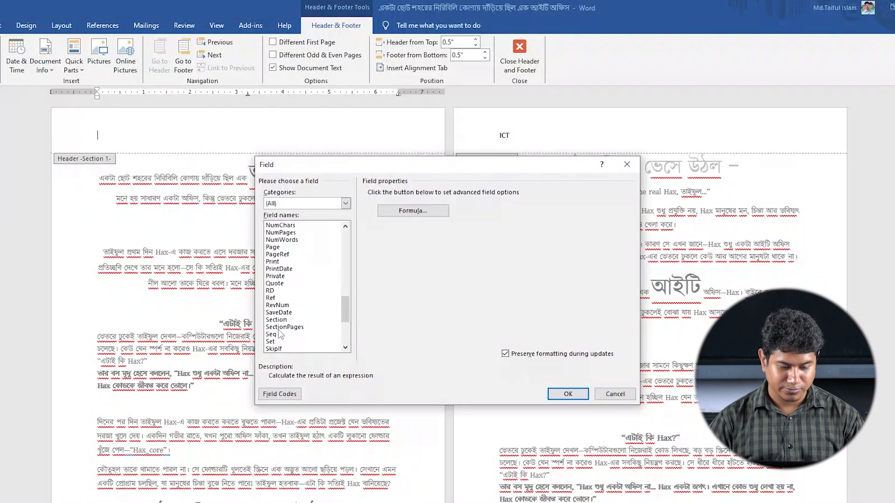
scroll(280, 332, up, 3)
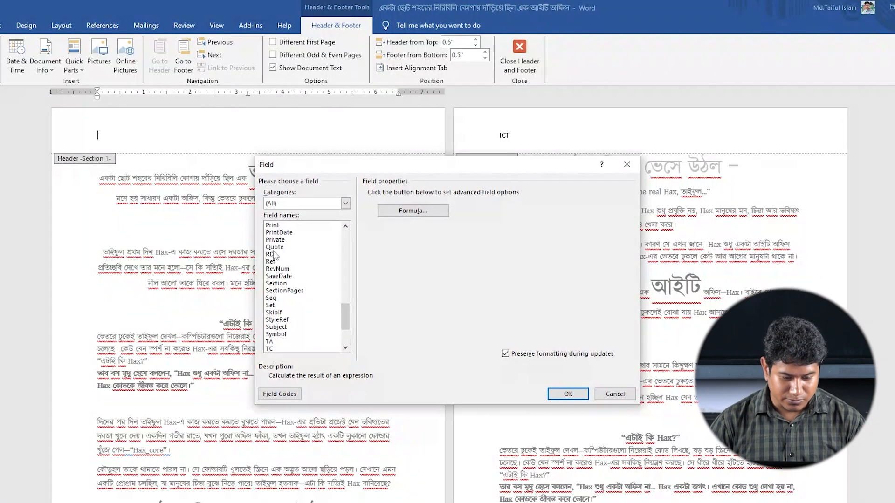
click(280, 276)
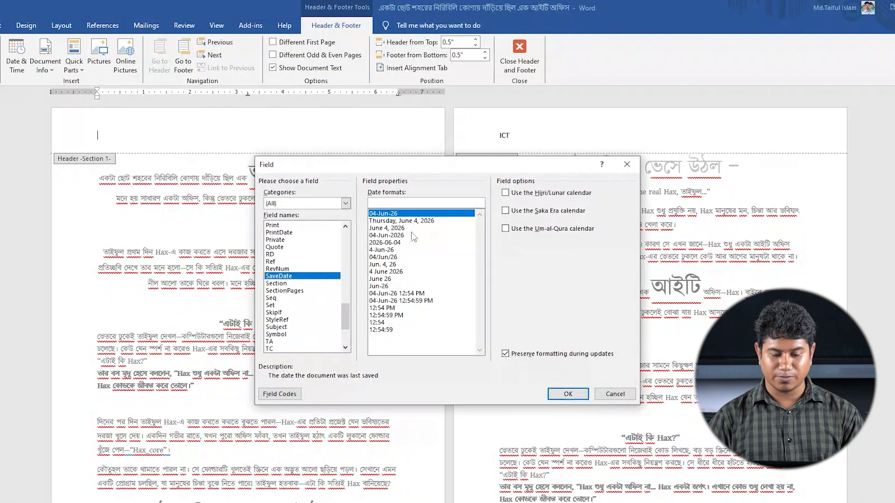
click(568, 394)
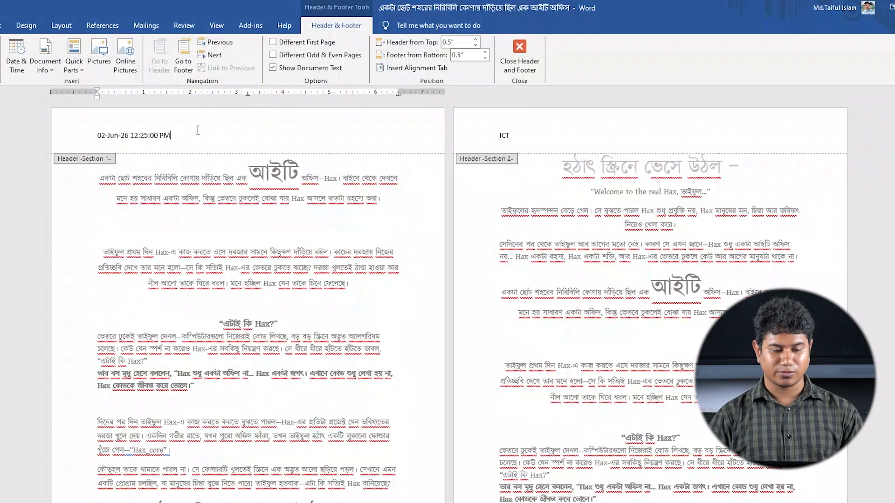
Delete the save date from the Section 1 header and close the document without saving the changes
drag(180, 138, 80, 134)
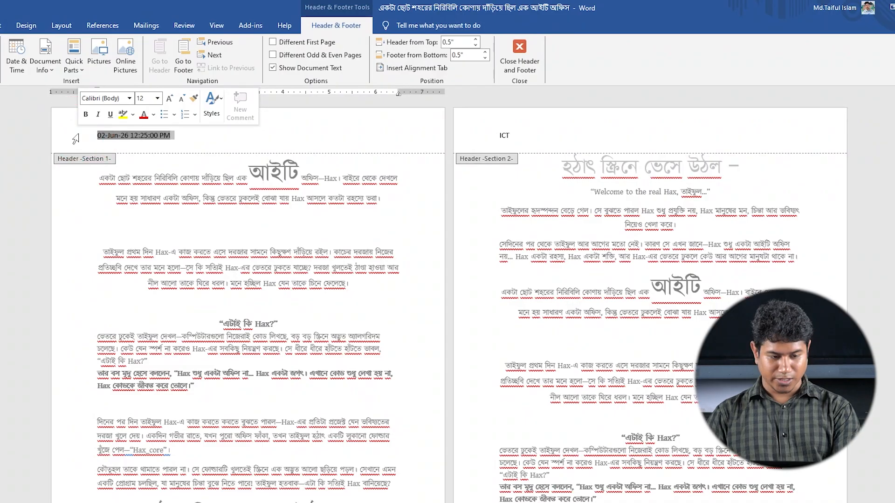
key(Delete)
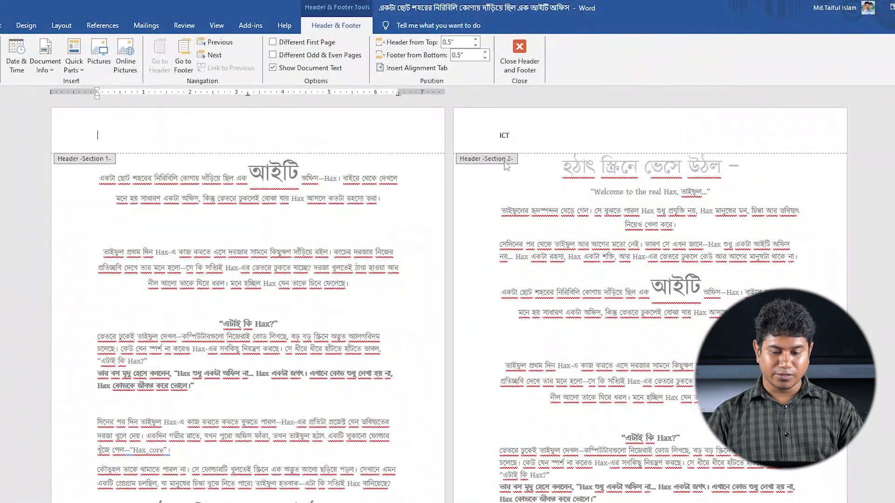
drag(523, 141, 500, 135)
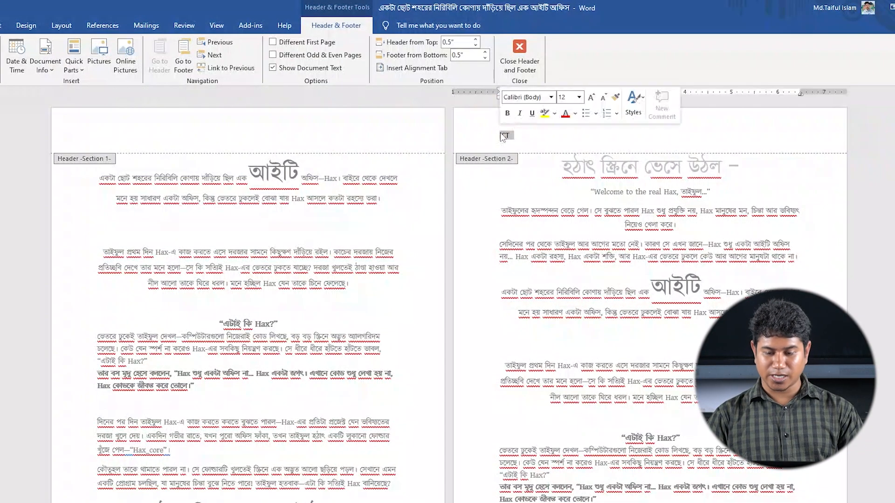
key(alt+F4)
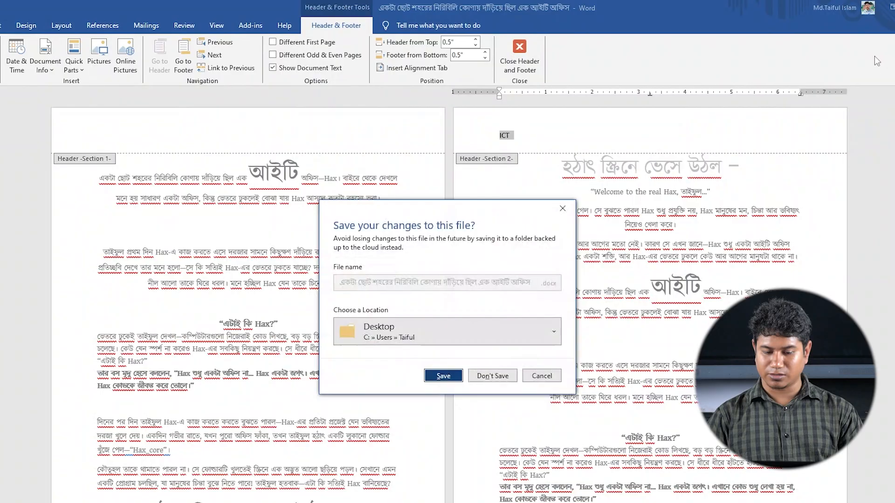
click(495, 375)
Reopen the Word document from the desktop and look over its pages and page count
double_click(52, 254)
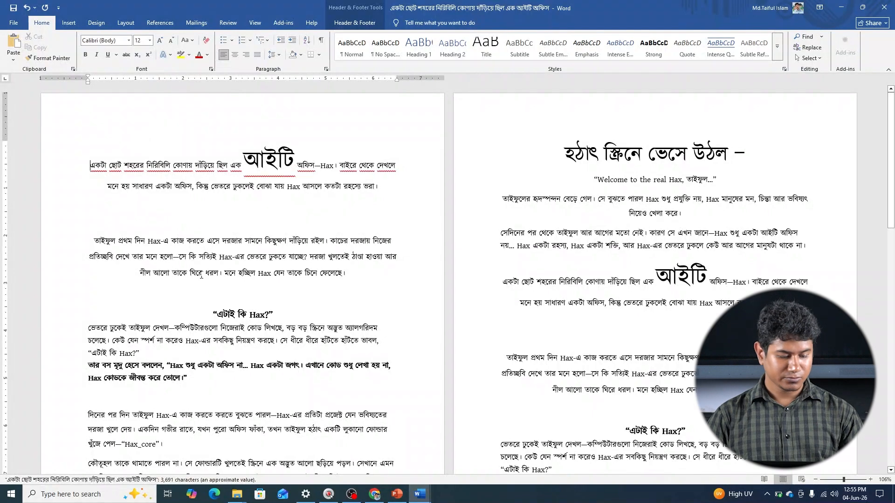
click(195, 243)
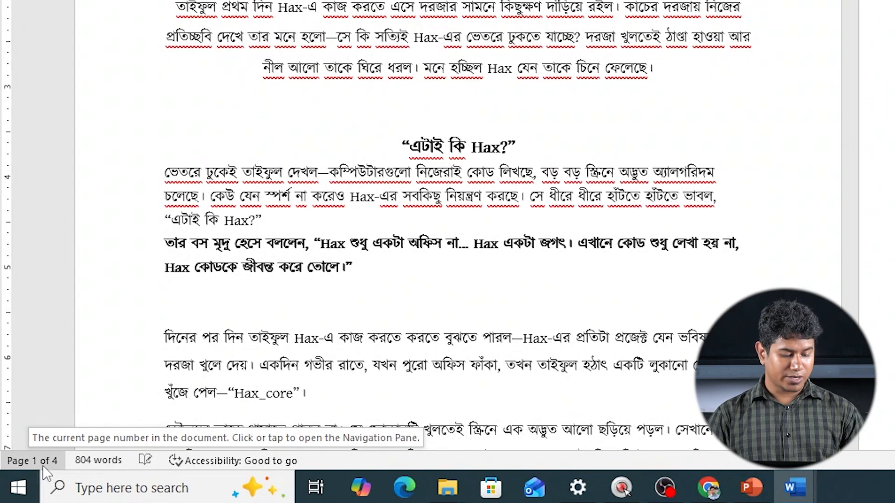
scroll(653, 49, down, 1)
scroll(653, 50, up, 1)
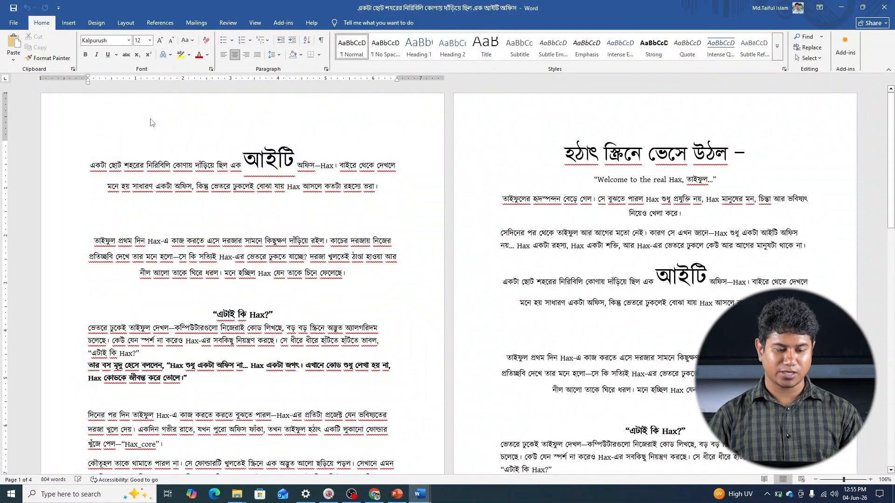
In the first page's header, enter "Page", a Plain Number page number at the current position, and "of"
double_click(150, 122)
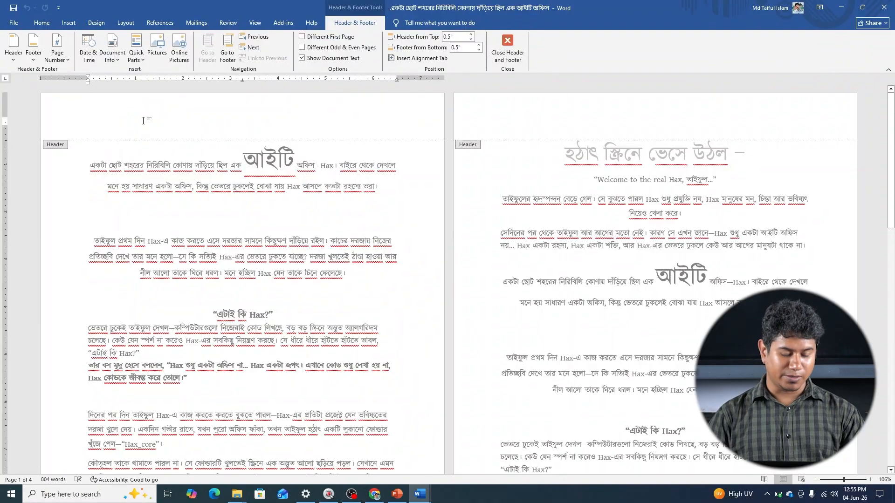
text(P)
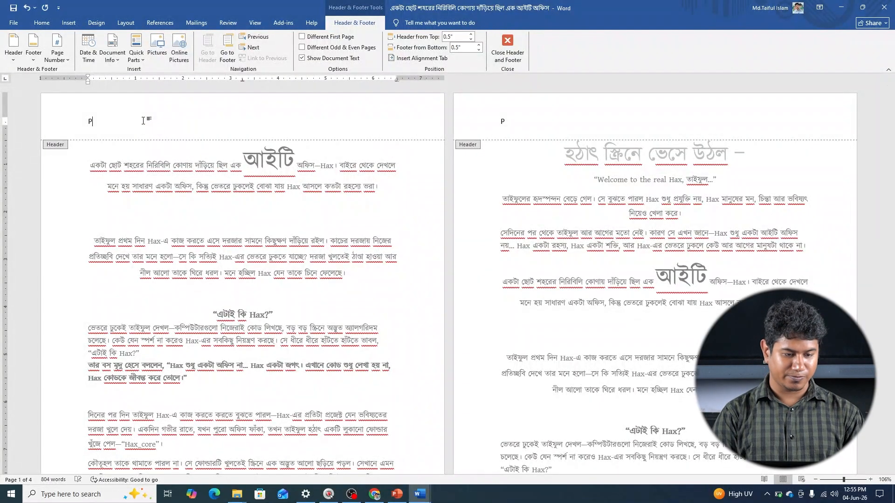
text(a)
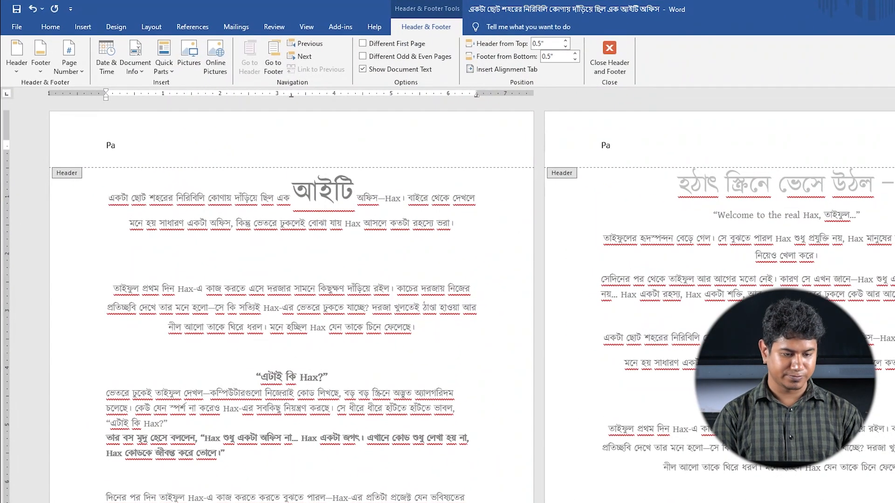
text(ge)
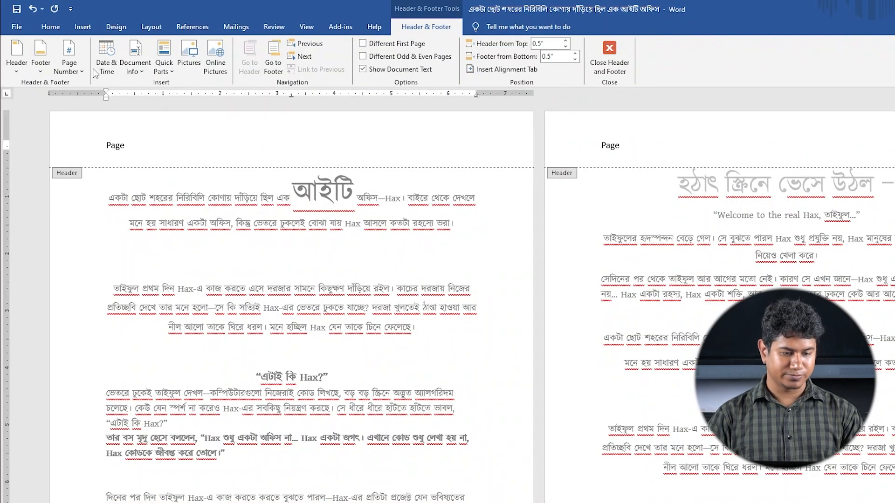
click(75, 67)
mouse_move(83, 127)
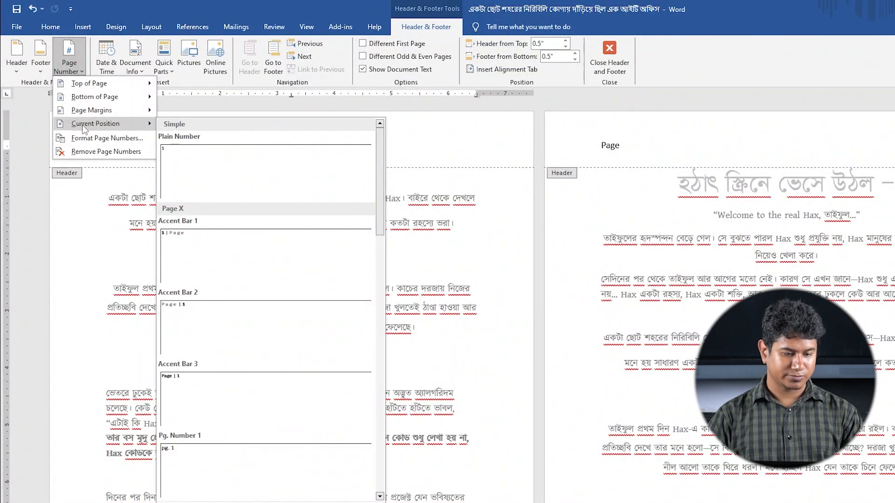
click(195, 163)
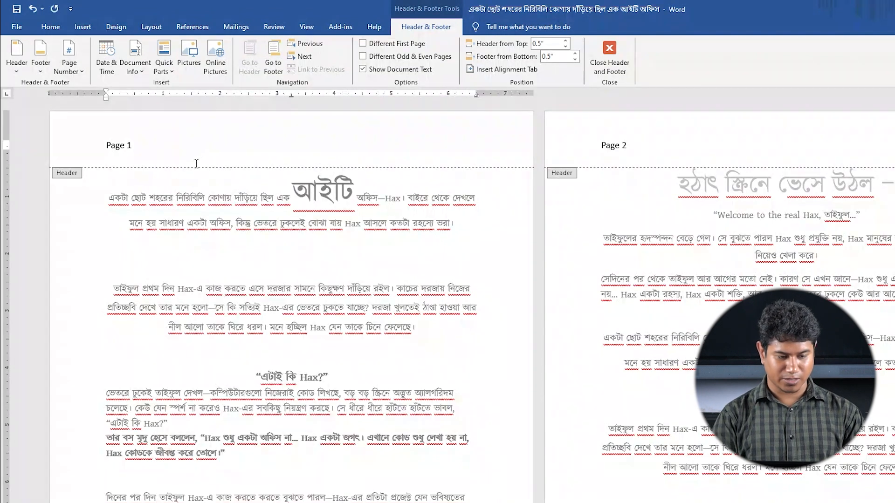
text(of)
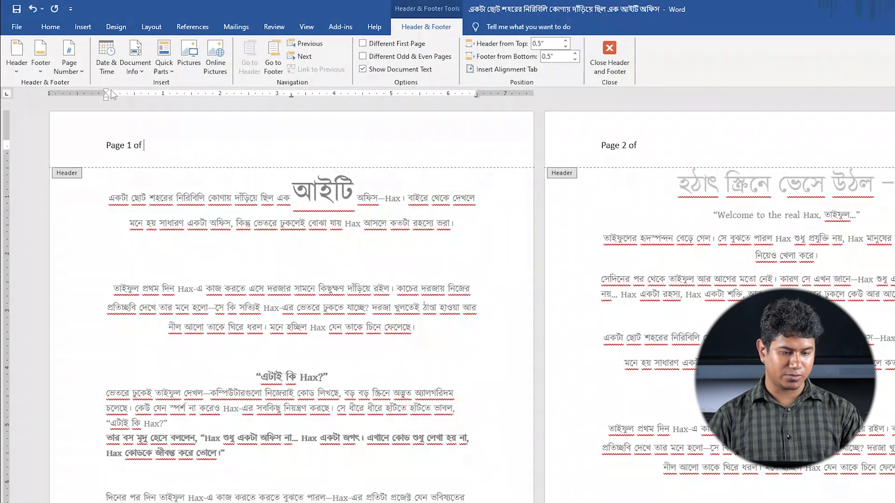
Try the Page field after "of" in the first page's header, and delete the inserted number
click(161, 69)
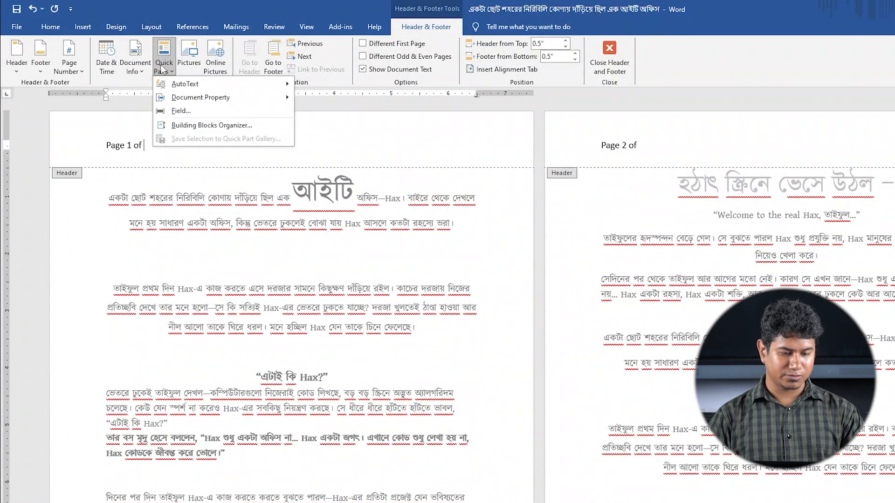
click(180, 112)
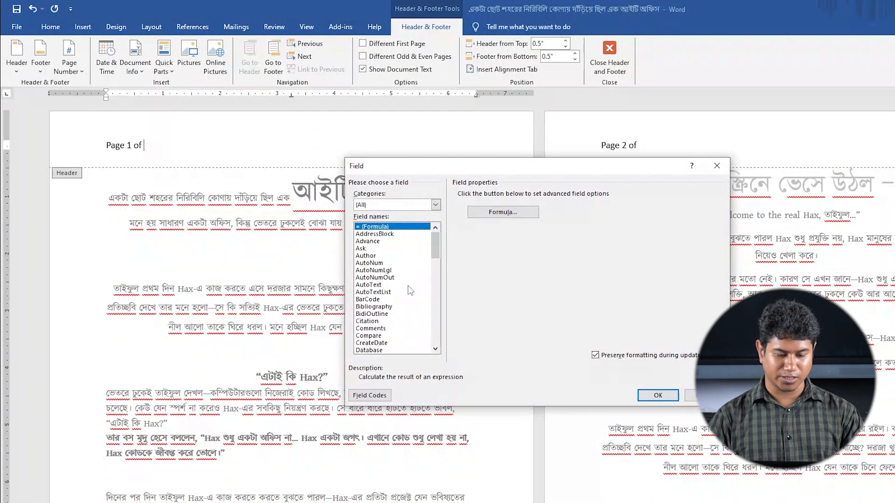
scroll(378, 304, down, 2)
scroll(378, 303, down, 1)
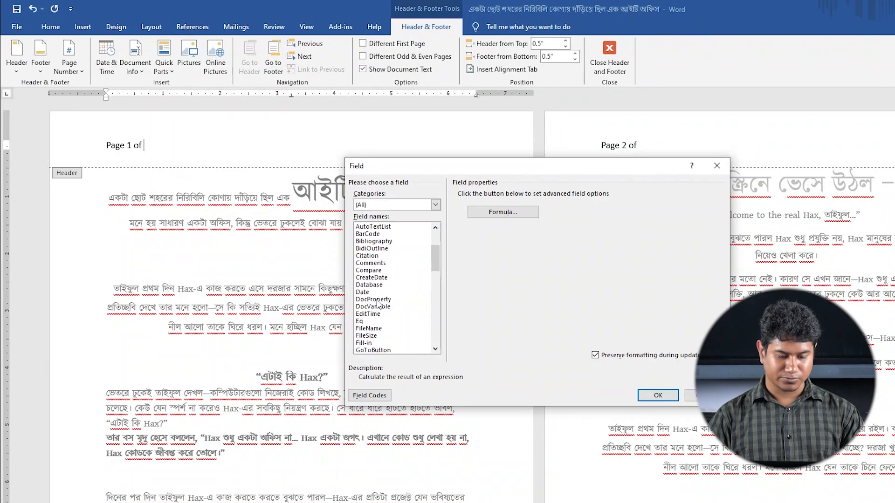
scroll(378, 303, down, 1)
scroll(378, 304, down, 1)
scroll(379, 304, down, 2)
scroll(379, 304, down, 6)
scroll(378, 304, down, 2)
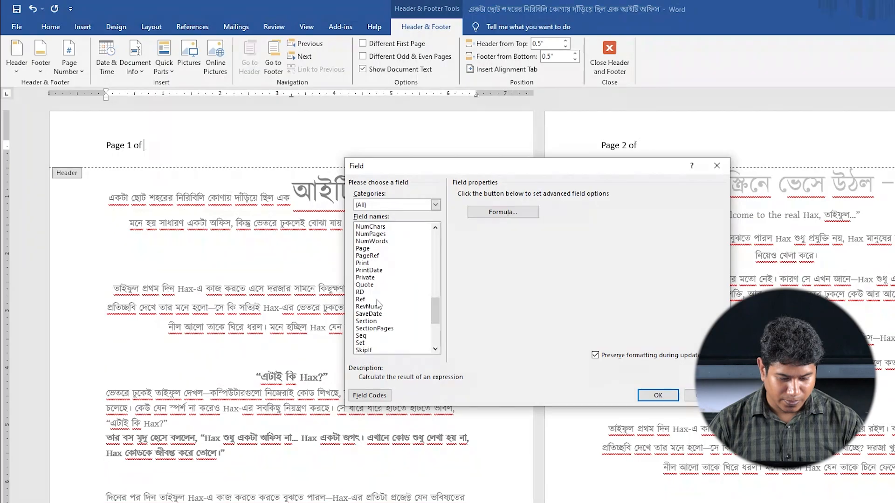
scroll(379, 304, down, 2)
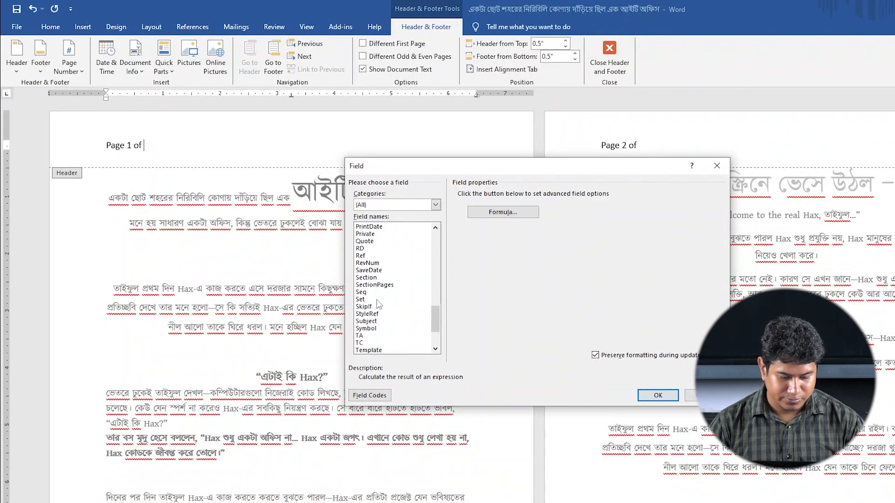
scroll(379, 304, up, 1)
scroll(364, 238, up, 1)
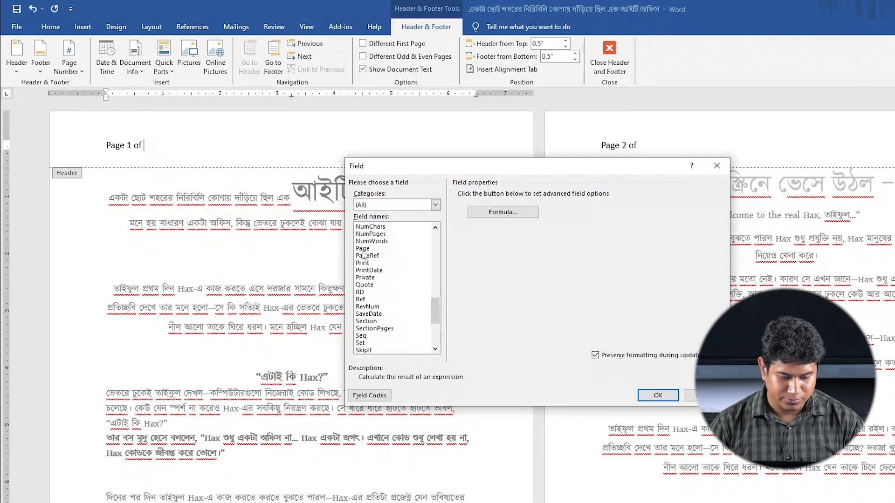
click(365, 249)
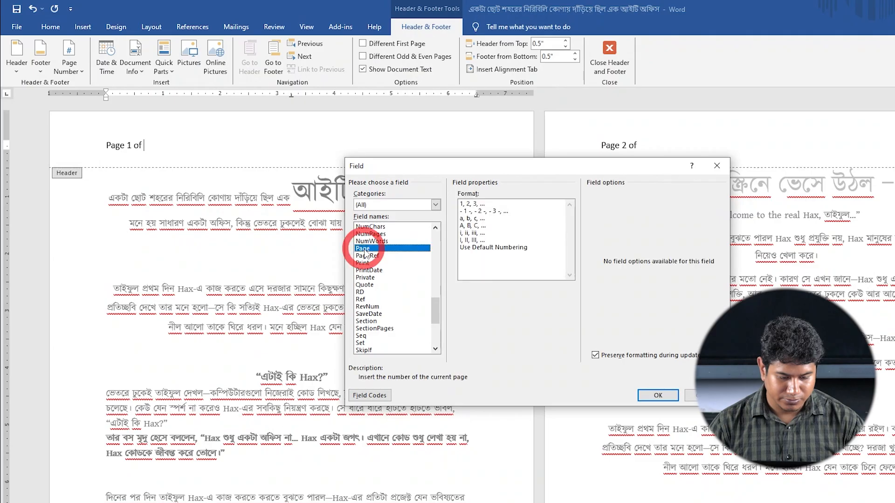
click(644, 396)
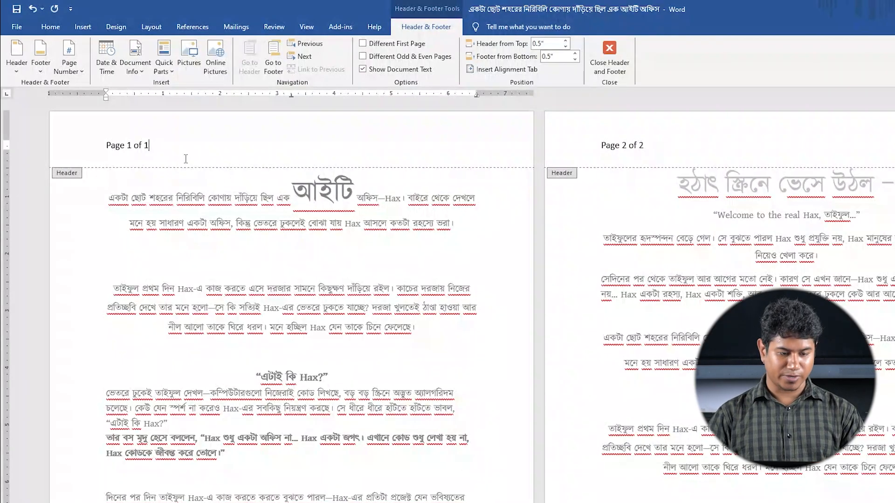
key(BackSpace)
key(BackSpace)
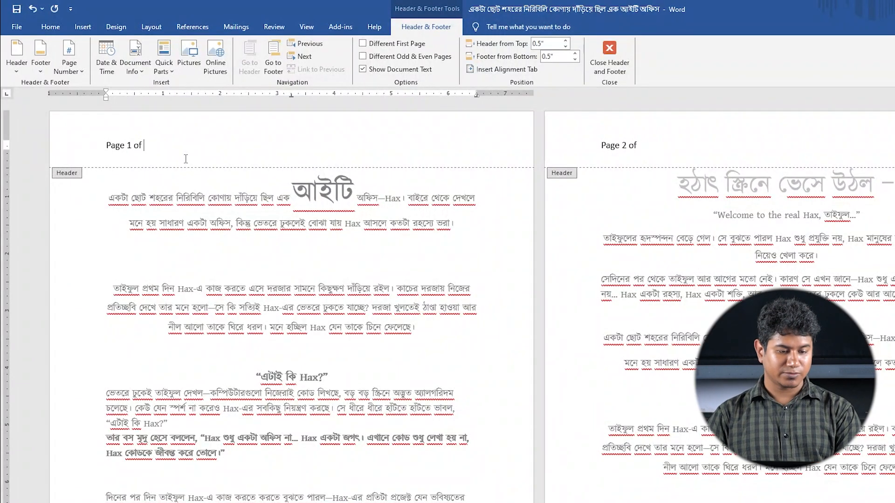
Insert the NumPages field after "of" in the first page's header to complete the "Page X of Y" text
click(164, 69)
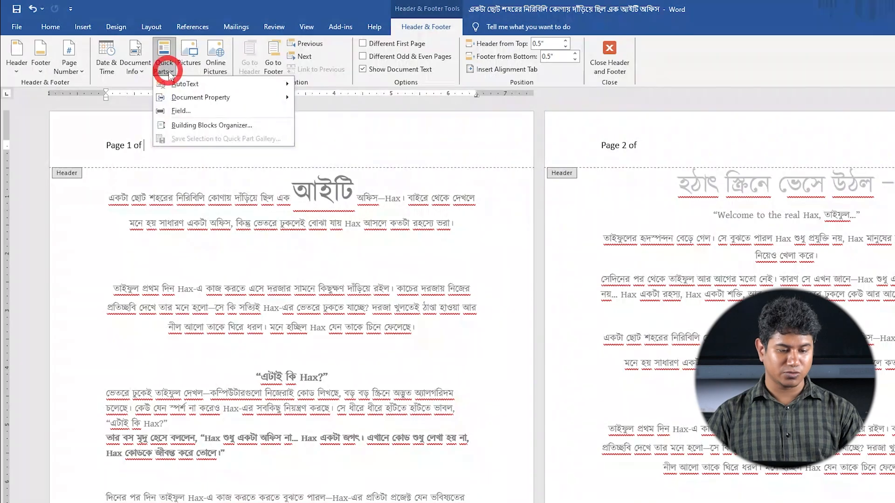
click(181, 113)
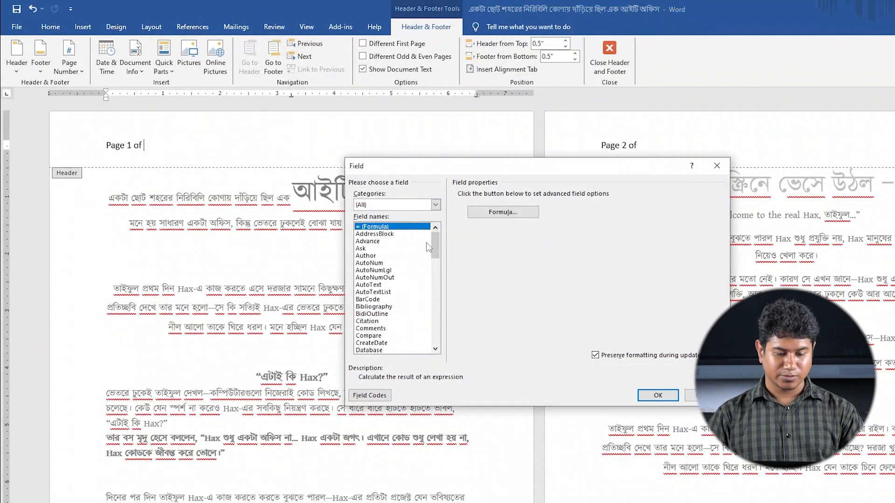
scroll(379, 293, down, 4)
scroll(380, 294, down, 9)
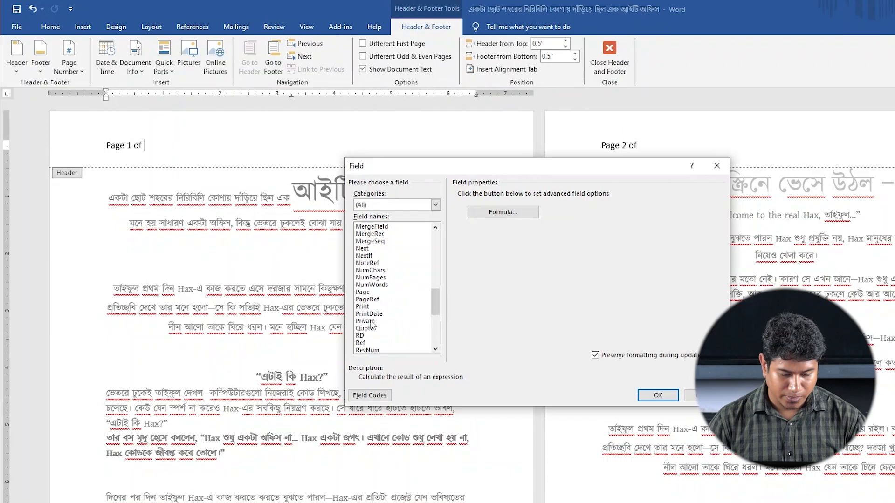
click(373, 277)
click(651, 397)
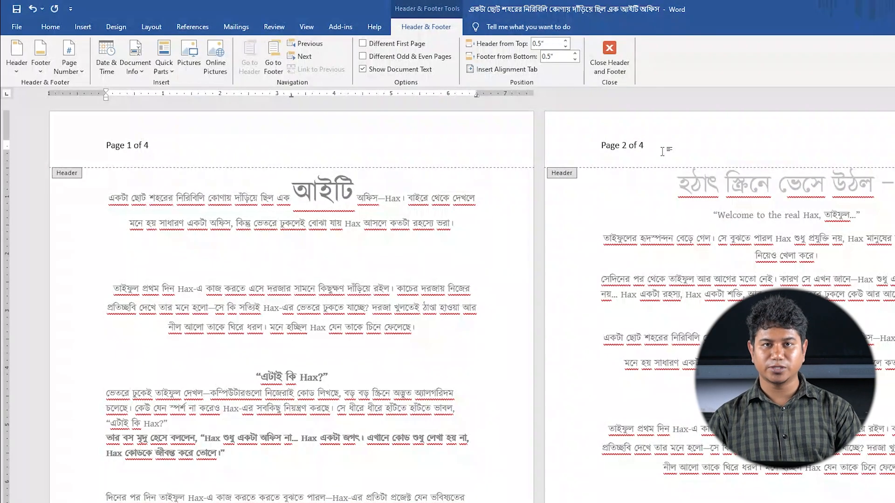
Replace the "Page X of Y" header text with the document's file path field and close header editing
drag(652, 150, 602, 153)
key(Delete)
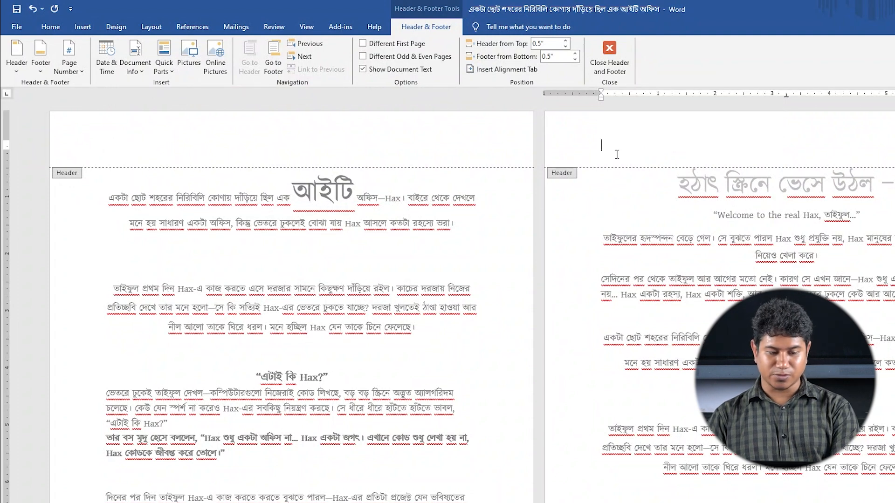
click(224, 156)
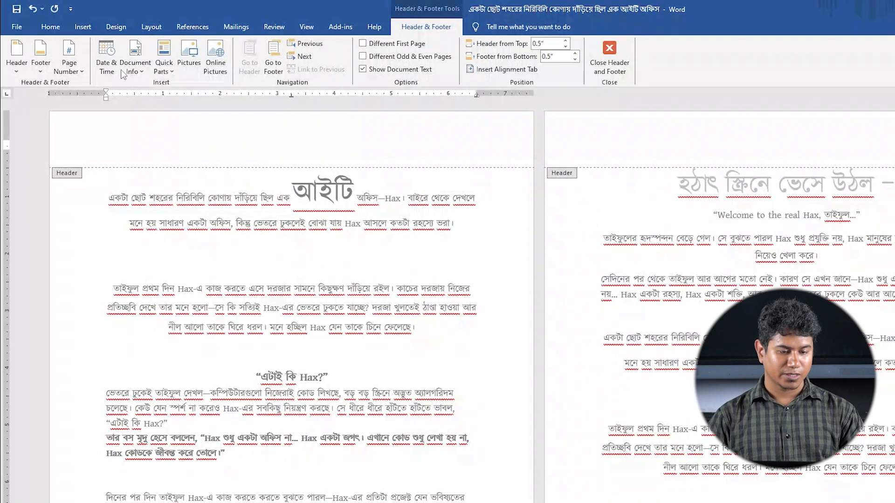
click(133, 71)
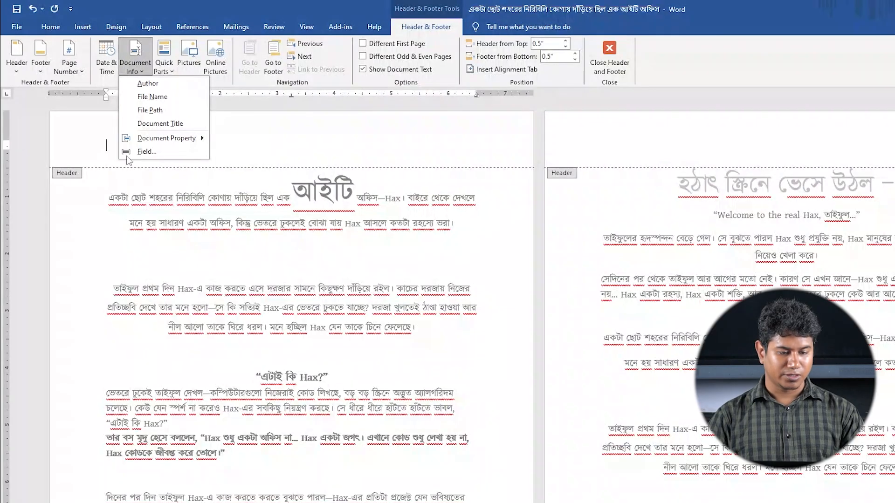
click(150, 110)
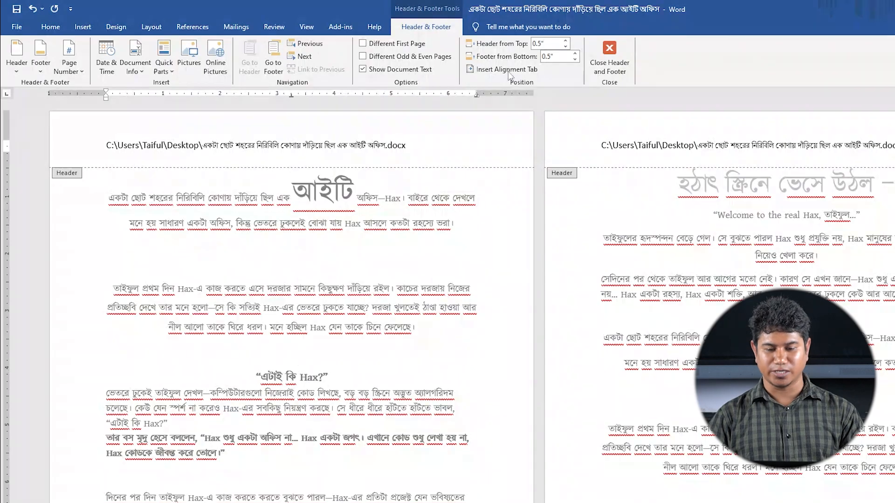
click(620, 65)
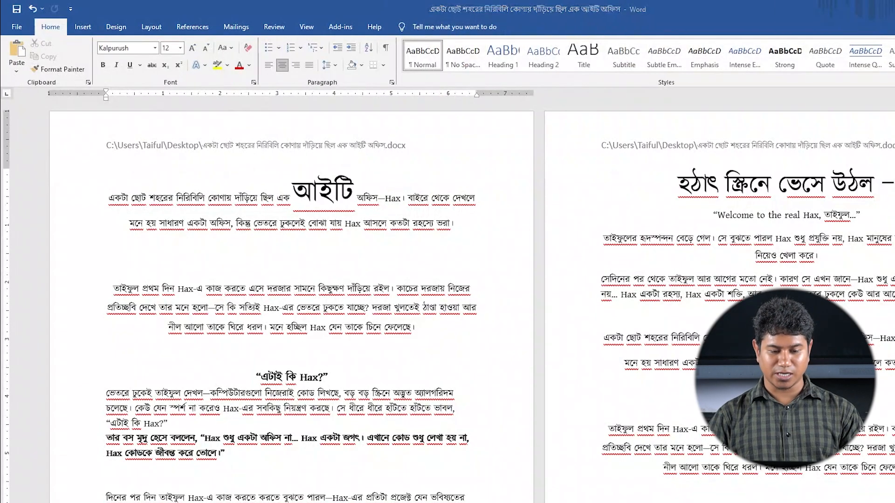